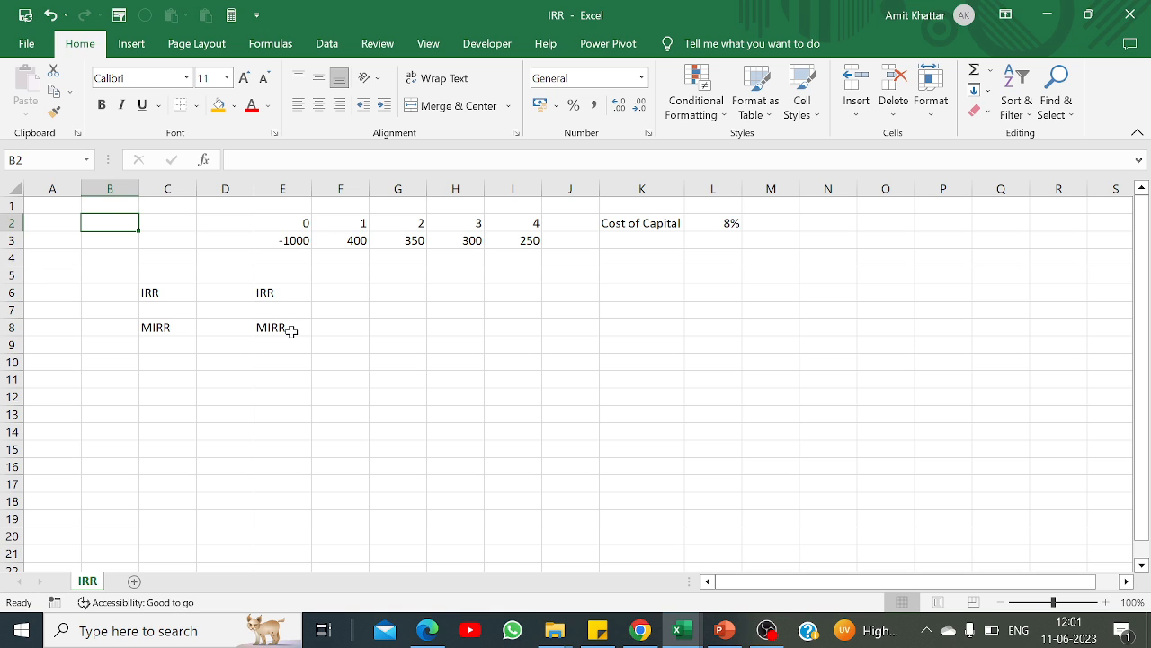
# Step: Calculate the internal rate of return in D6 with =IRR(E3:I3), covering all the cash flows
pyautogui.click(216, 294)
pyautogui.write('=irr')
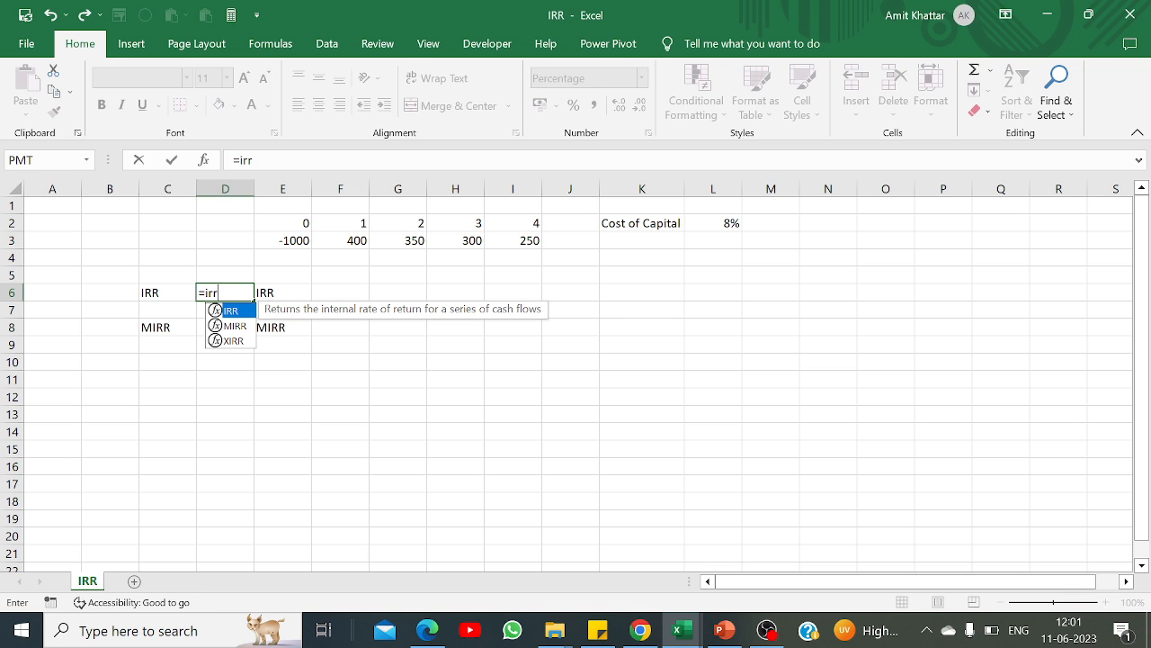
pyautogui.write('(')
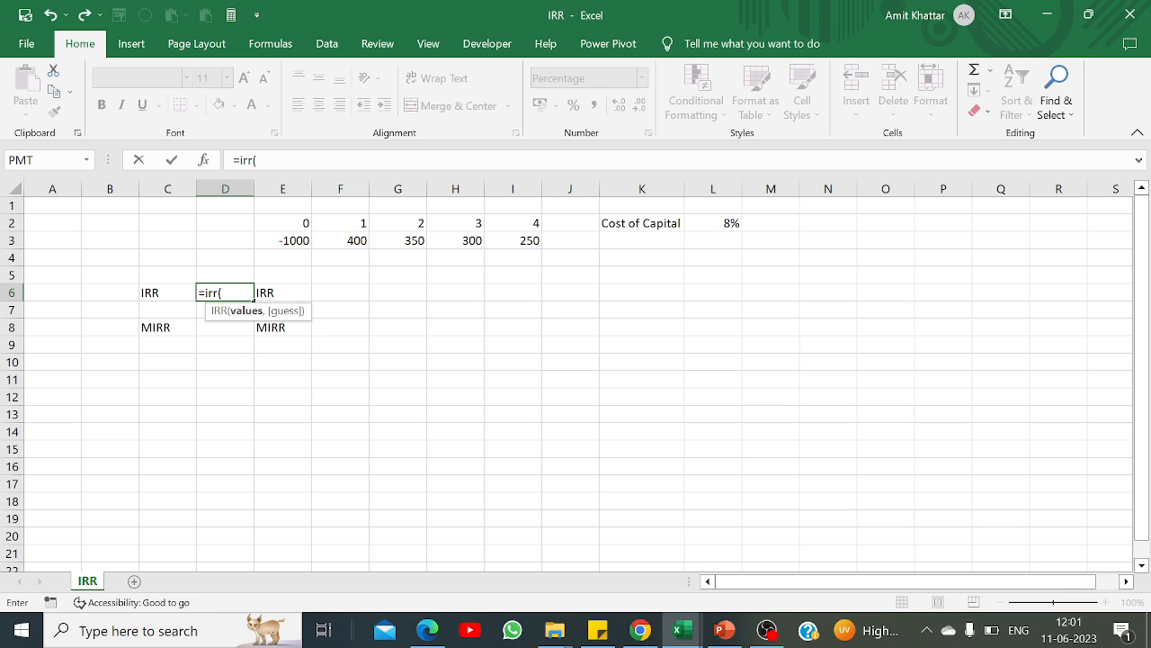
pyautogui.click(295, 242)
pyautogui.hotkey('shift', 'Right')
pyautogui.hotkey('shift', 'Right')
pyautogui.hotkey('shift', 'Right')
pyautogui.hotkey('shift', 'Right')
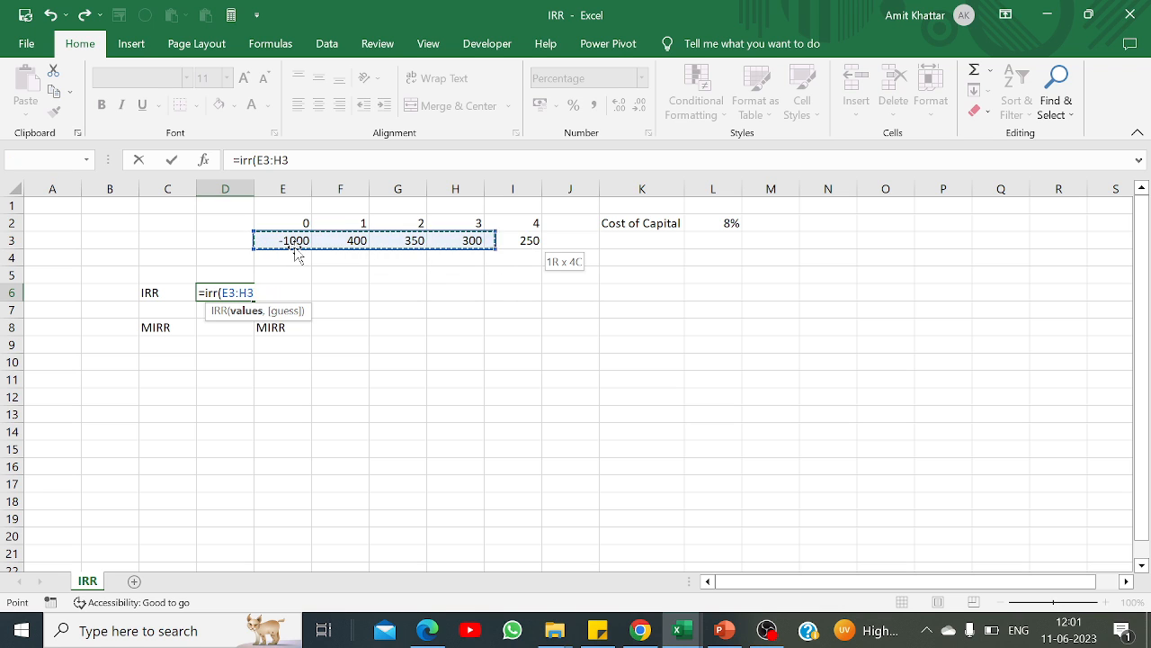
pyautogui.write(')')
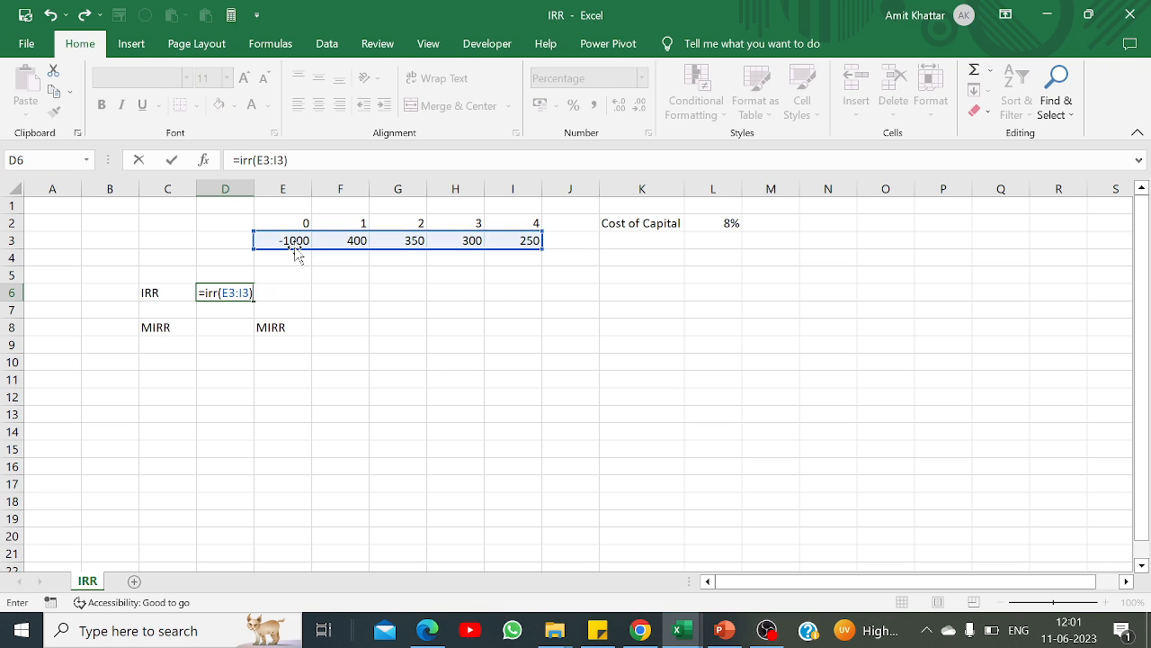
pyautogui.press('Return')
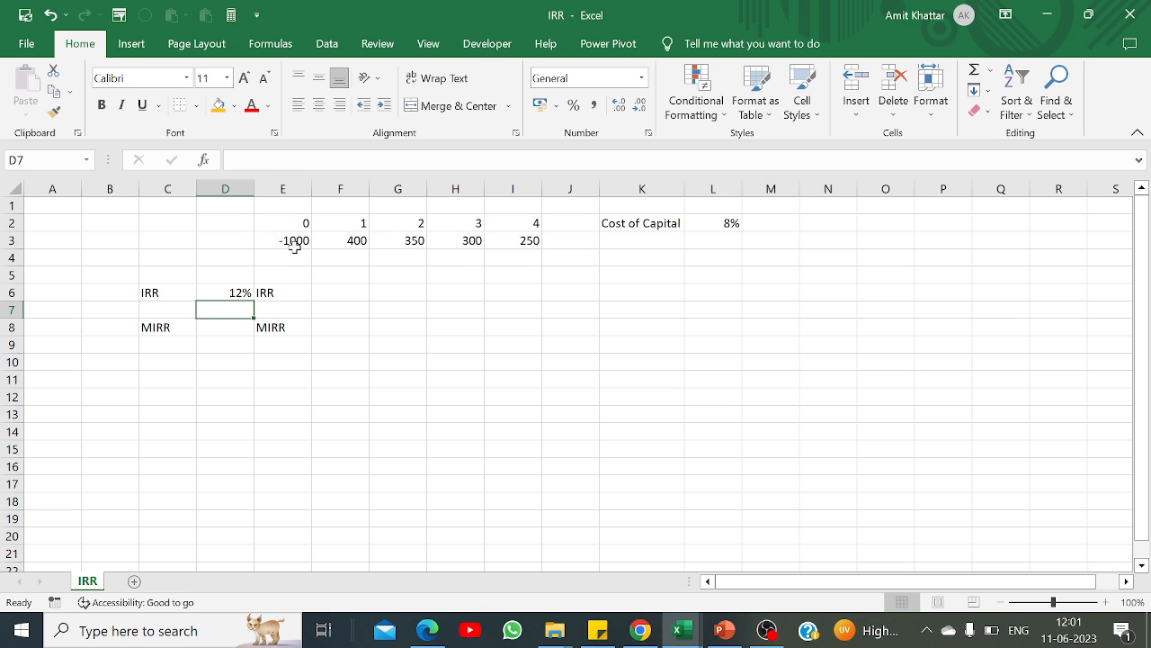
# Step: Compound the year 1 cash flow to year 4 at the IRR in F4 with =F3*(1+D6)^3
pyautogui.press('Up')
pyautogui.press('Right')
pyautogui.press('Up')
pyautogui.press('Up')
pyautogui.press('Up')
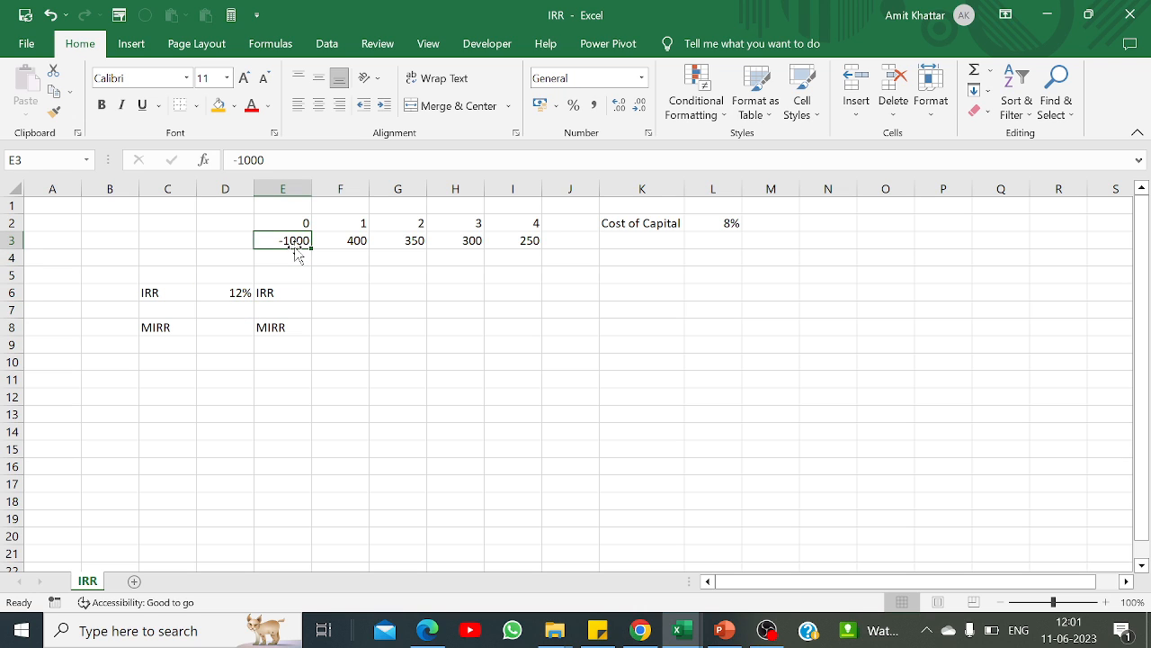
pyautogui.press('Down')
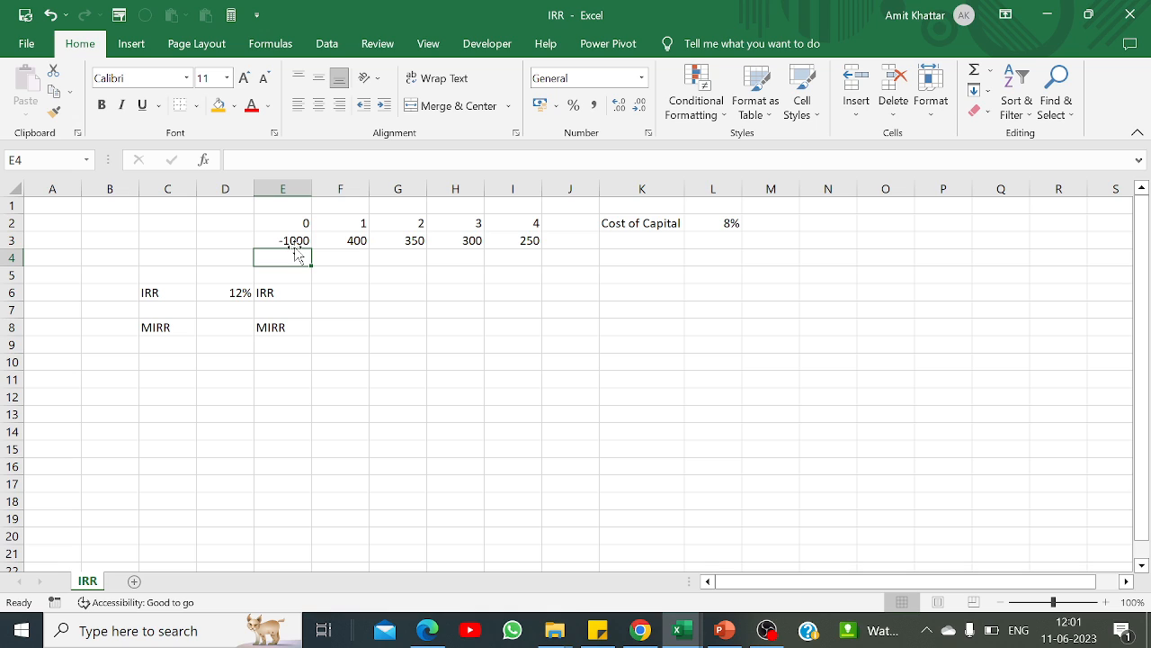
pyautogui.press('Right')
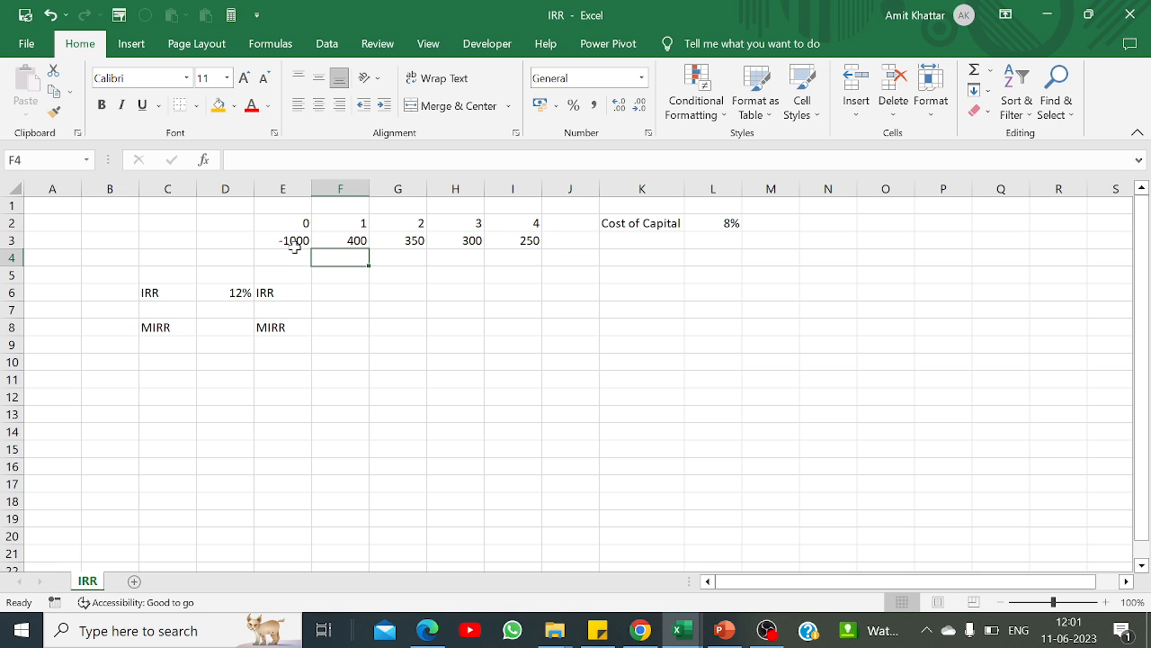
pyautogui.write('=')
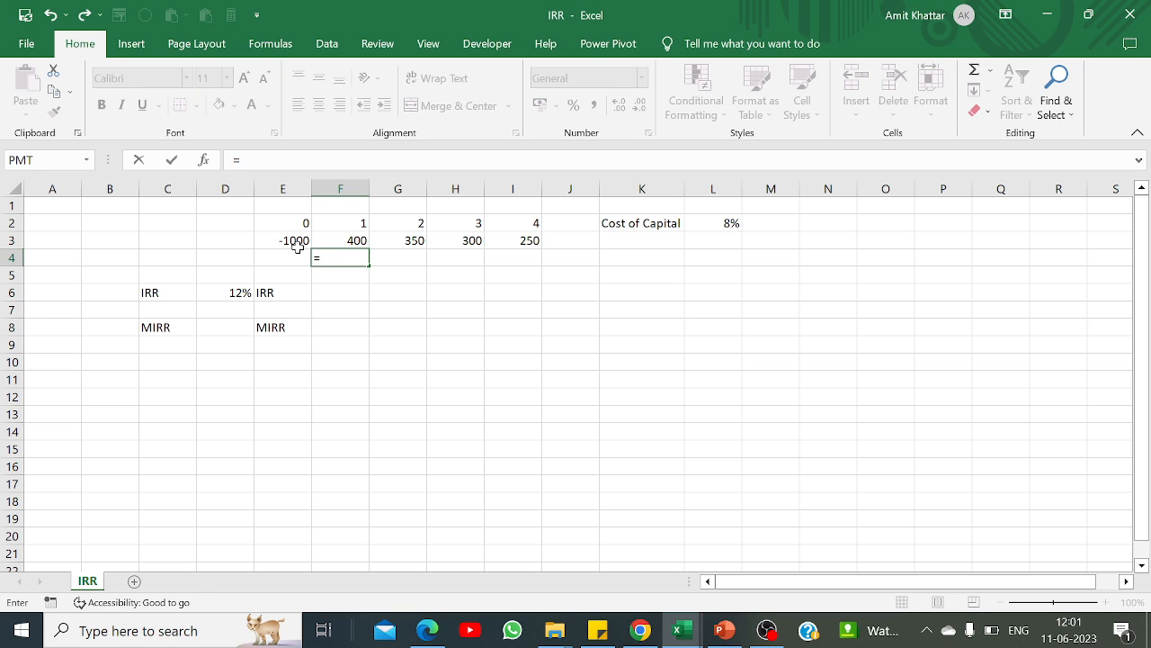
pyautogui.click(355, 239)
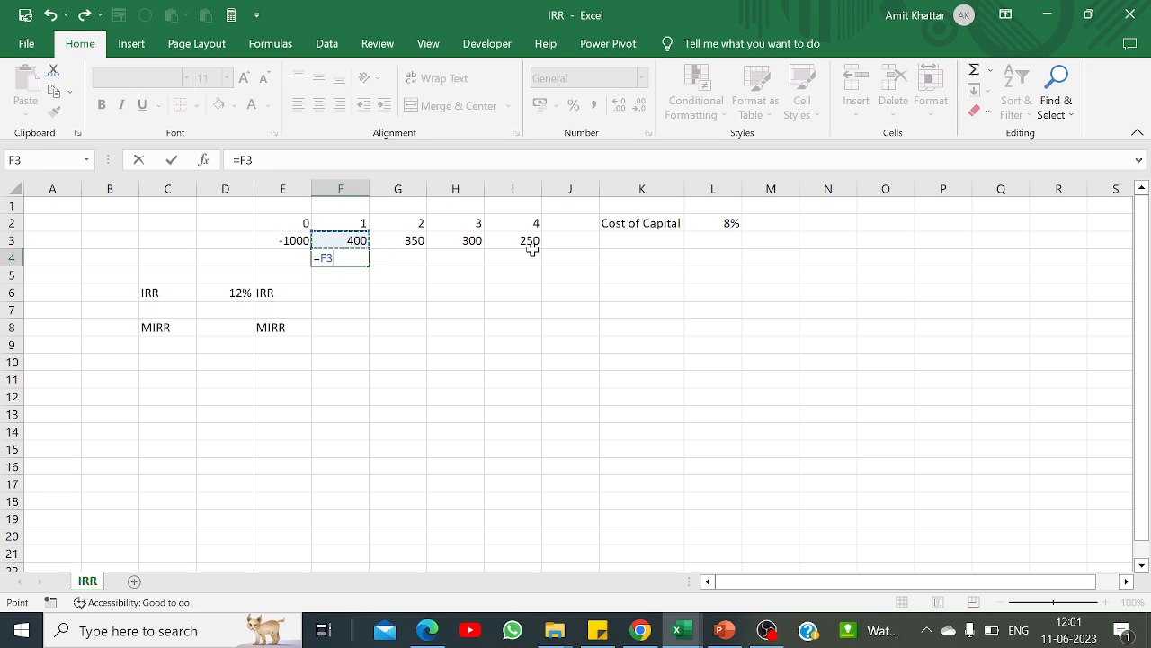
pyautogui.write('*(1+')
pyautogui.click(225, 292)
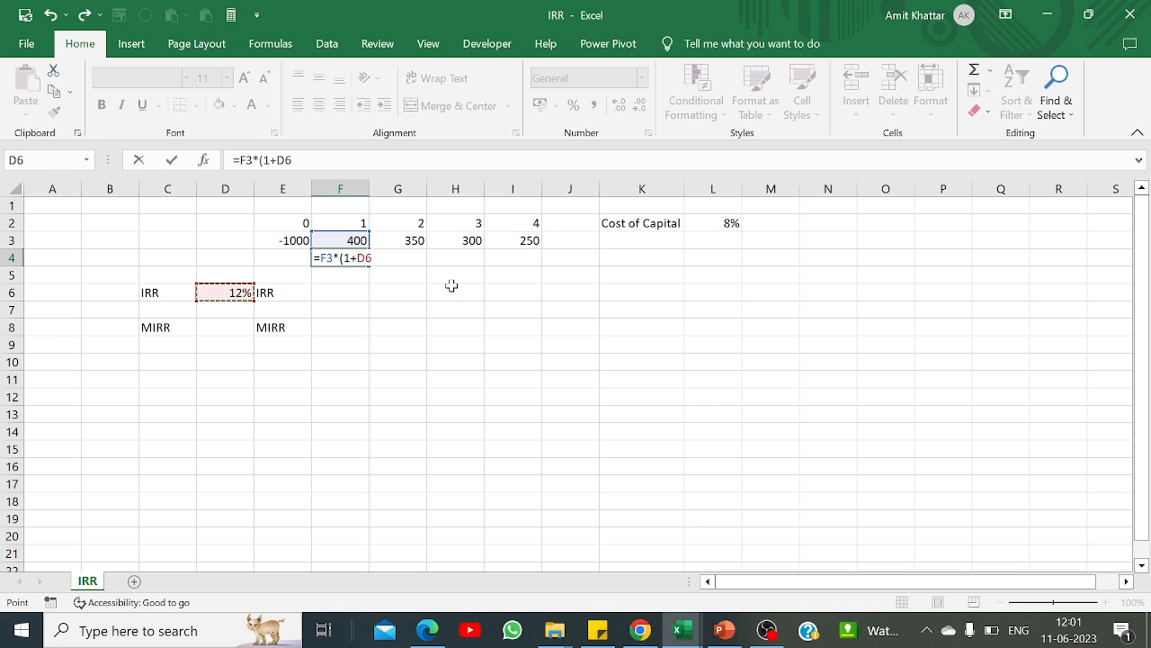
pyautogui.write(')^3')
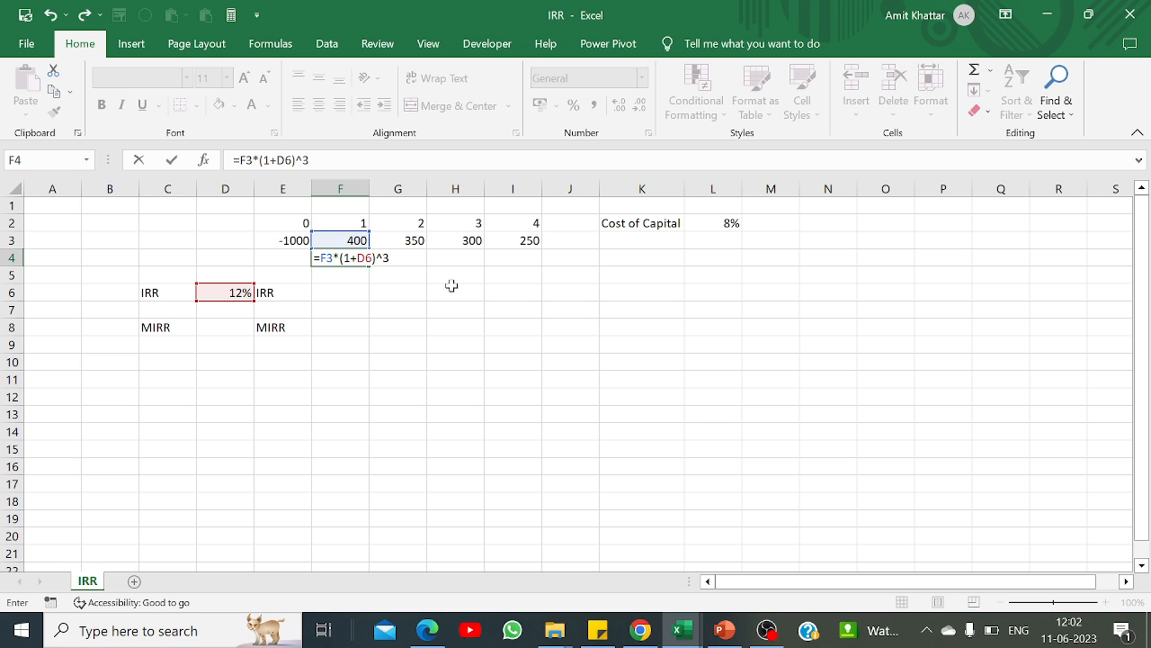
pyautogui.press('Return')
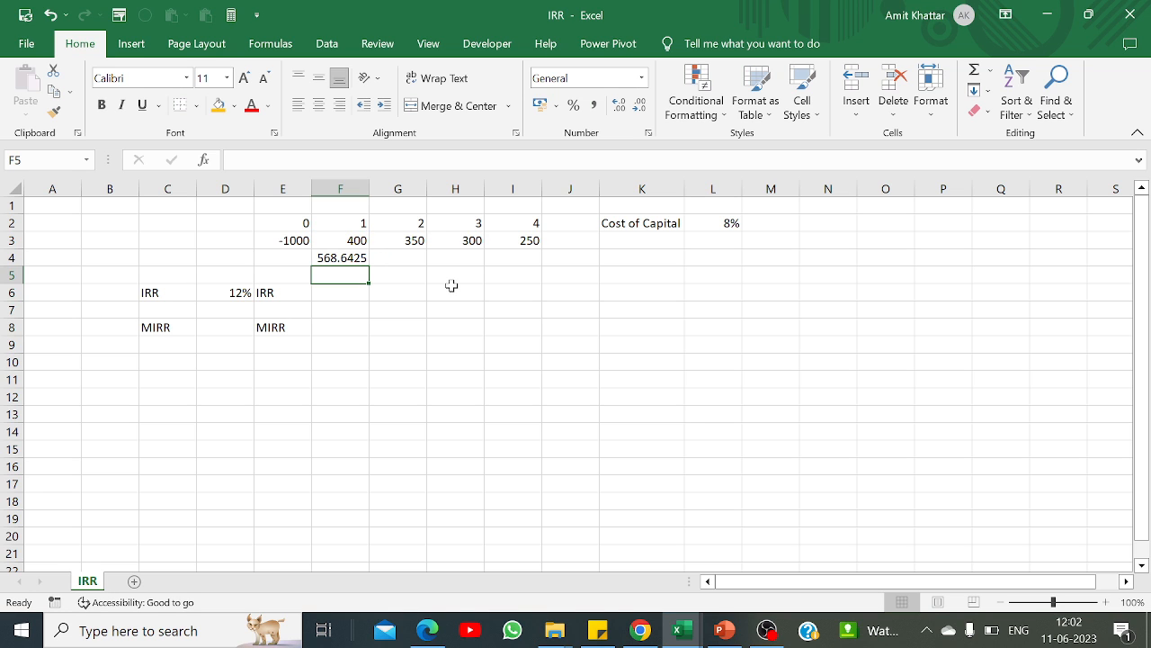
# Step: Compound the year 2 cash flow to year 4 at the IRR in G4 with =G3*(1+D6)^2
pyautogui.press('Up')
pyautogui.press('Right')
pyautogui.write('=')
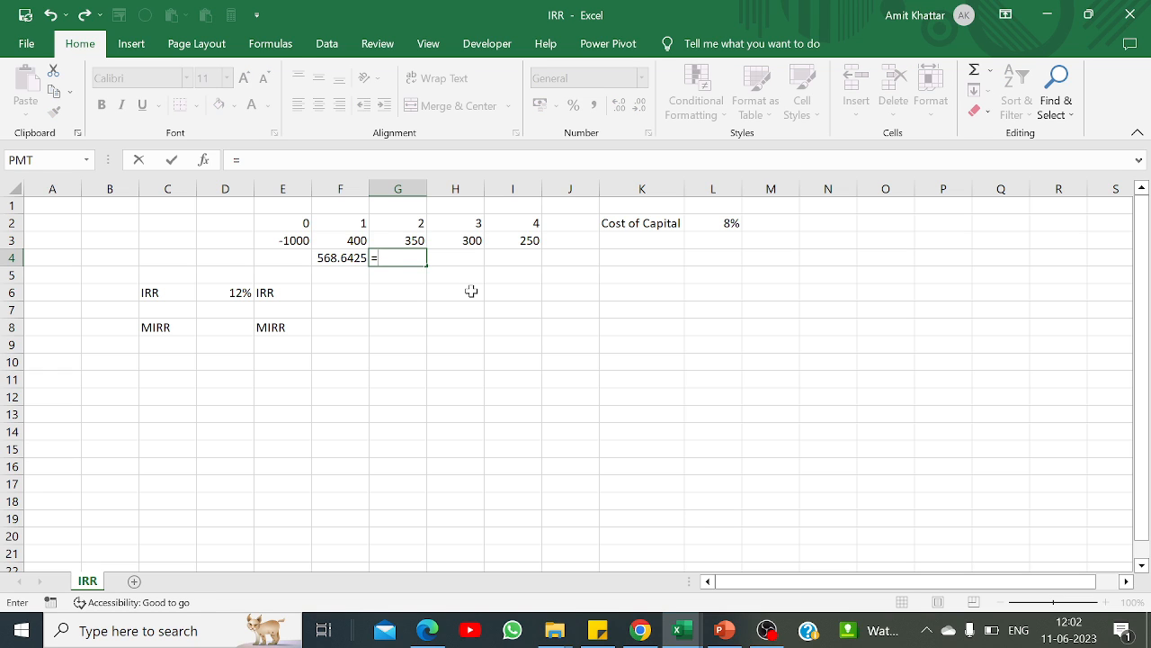
pyautogui.click(406, 241)
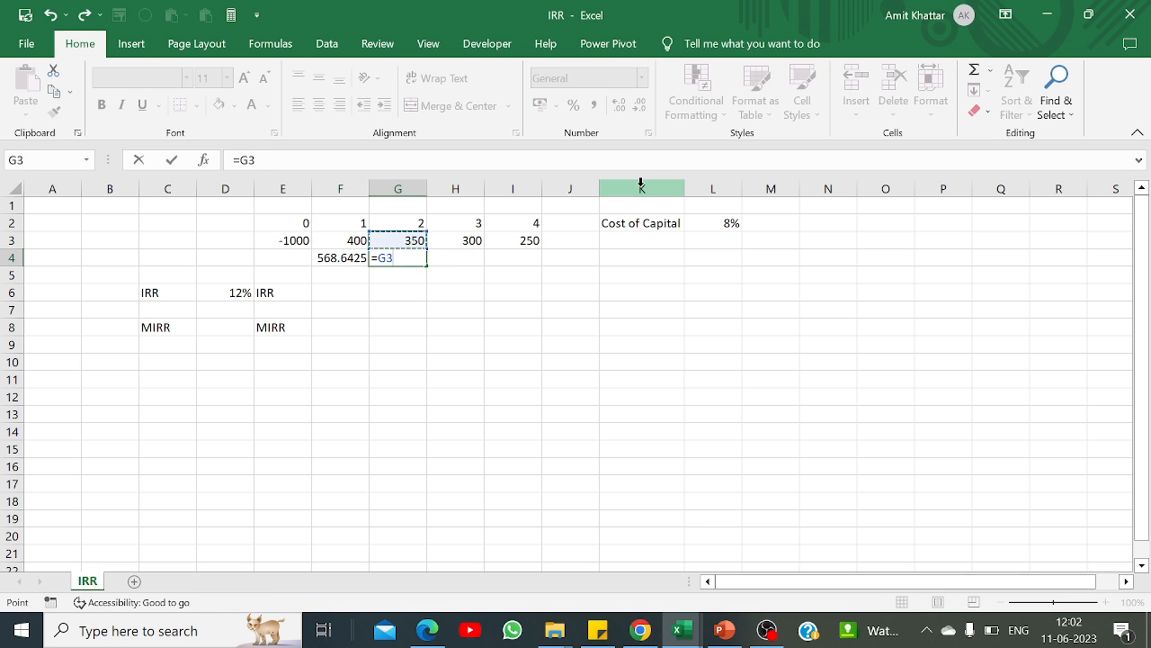
pyautogui.write('*(1+')
pyautogui.click(225, 294)
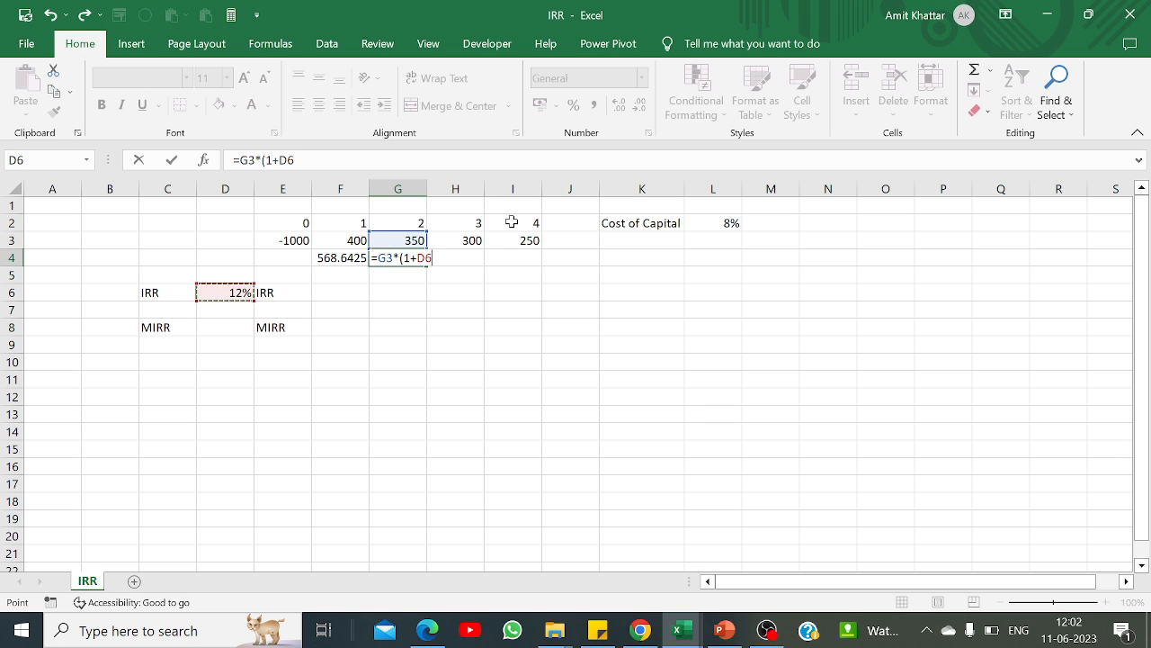
pyautogui.write(')^2')
pyautogui.press('Return')
# Step: Compound the year 3 cash flow by one year at the IRR in H4 with =H3*(1+D6)
pyautogui.press('Up')
pyautogui.press('Right')
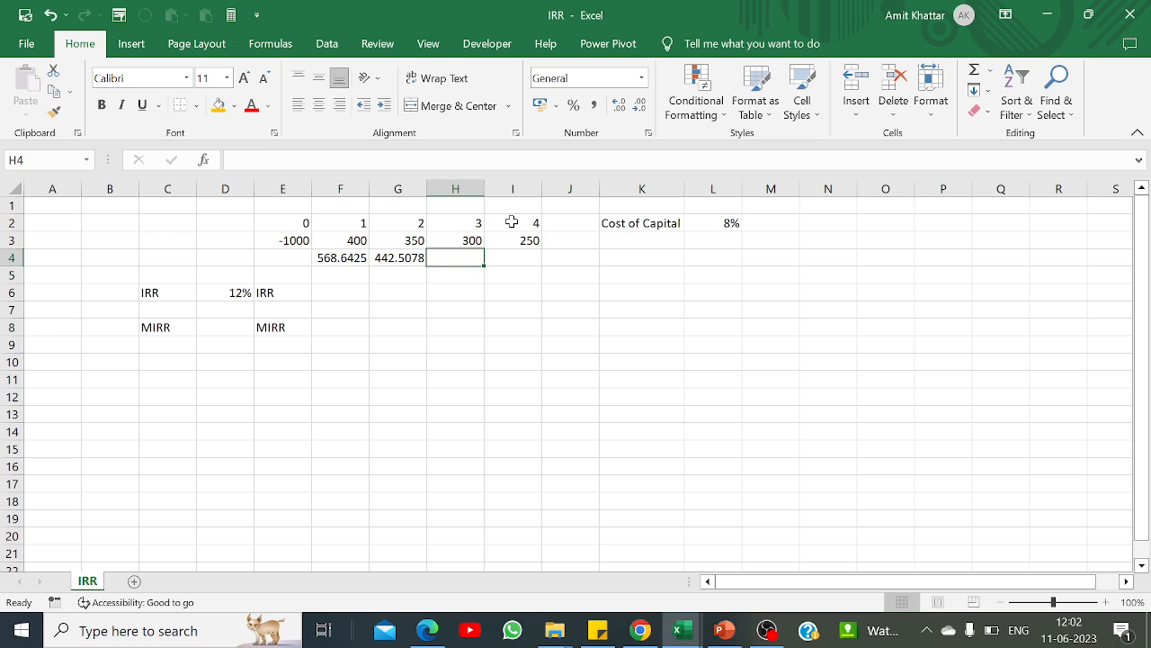
pyautogui.write('=')
pyautogui.click(454, 240)
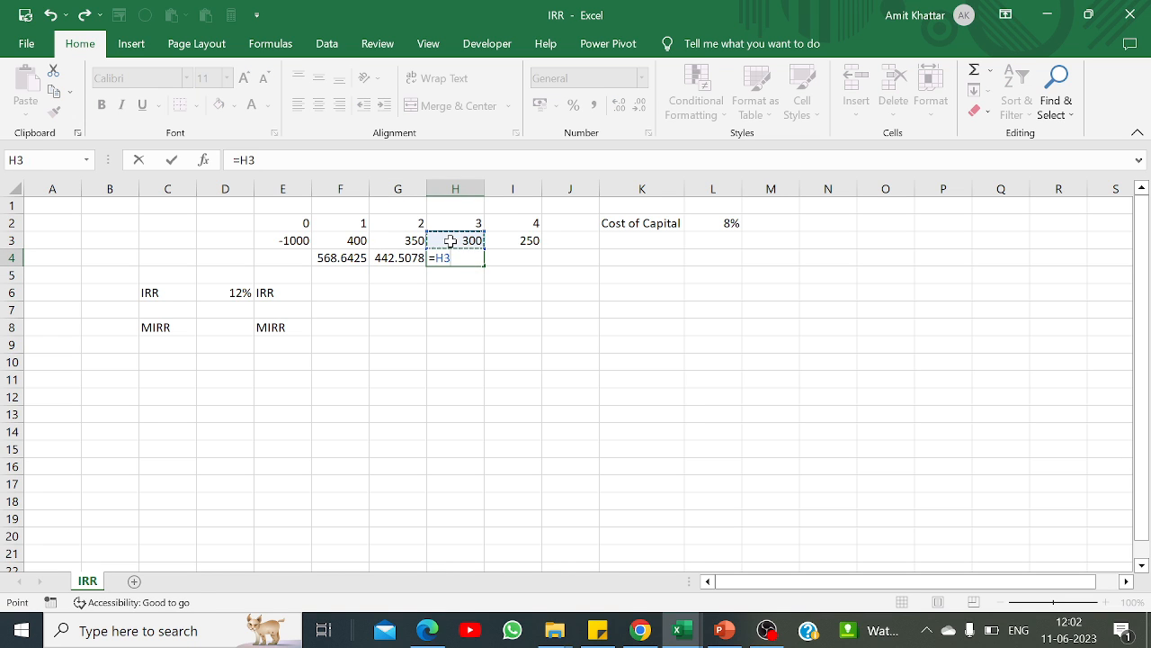
pyautogui.write('*(1+')
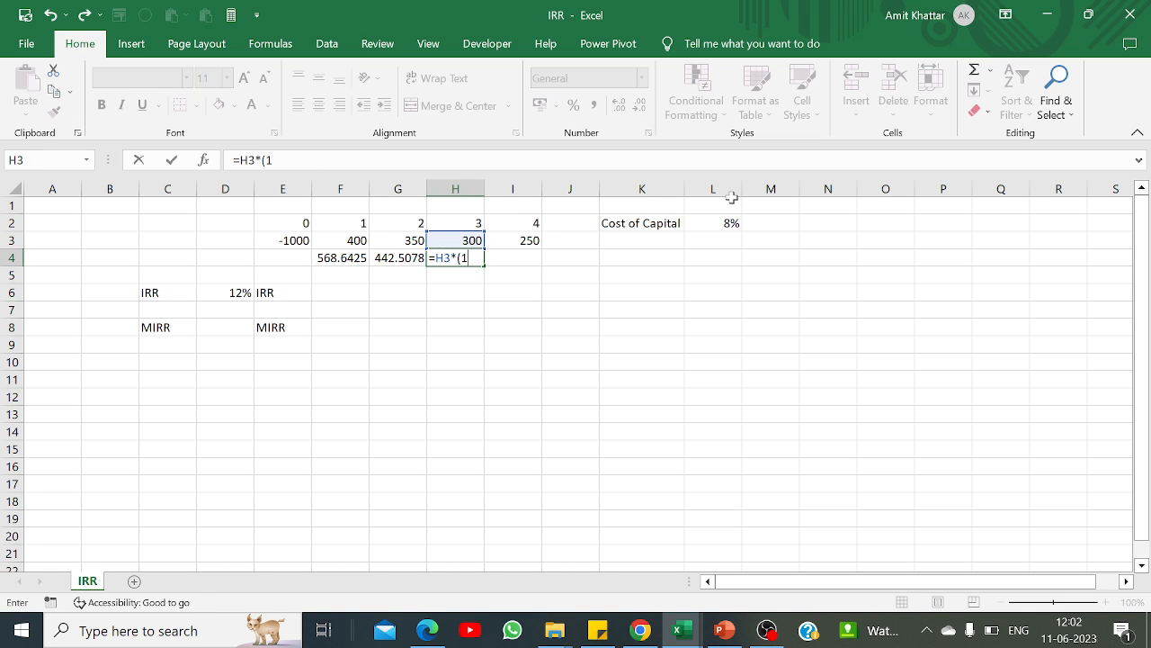
pyautogui.click(226, 292)
pyautogui.write(')')
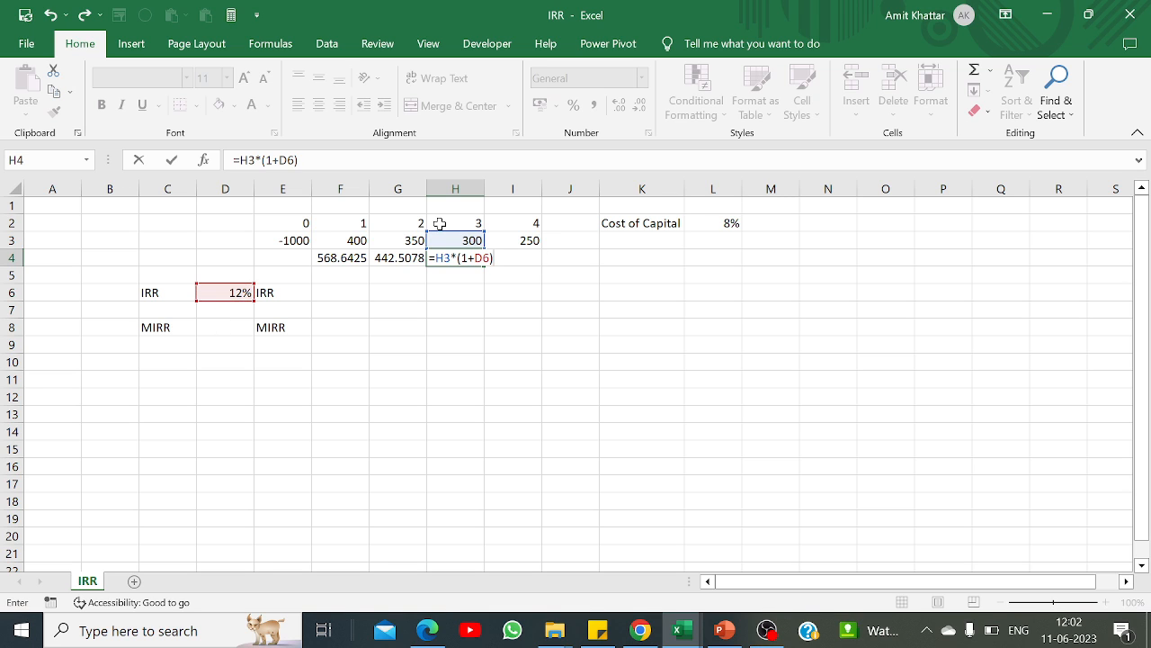
pyautogui.press('Return')
# Step: Carry the year 4 cash flow into I4 without compounding, using =I3
pyautogui.press('Up')
pyautogui.press('Right')
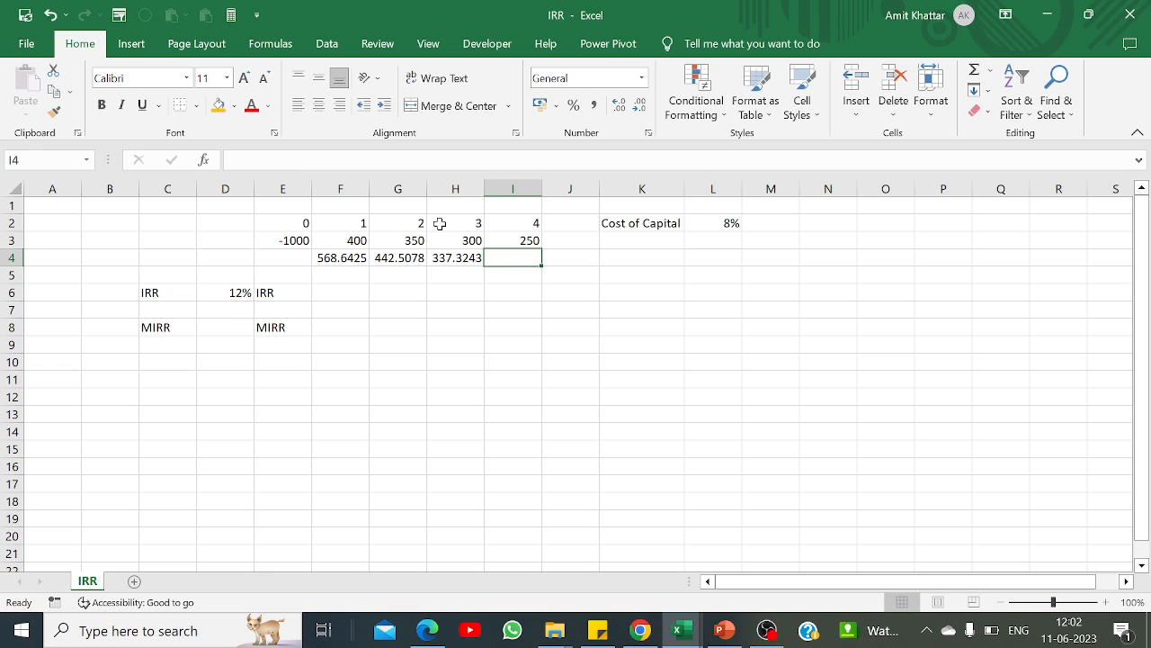
pyautogui.write('=')
pyautogui.click(530, 239)
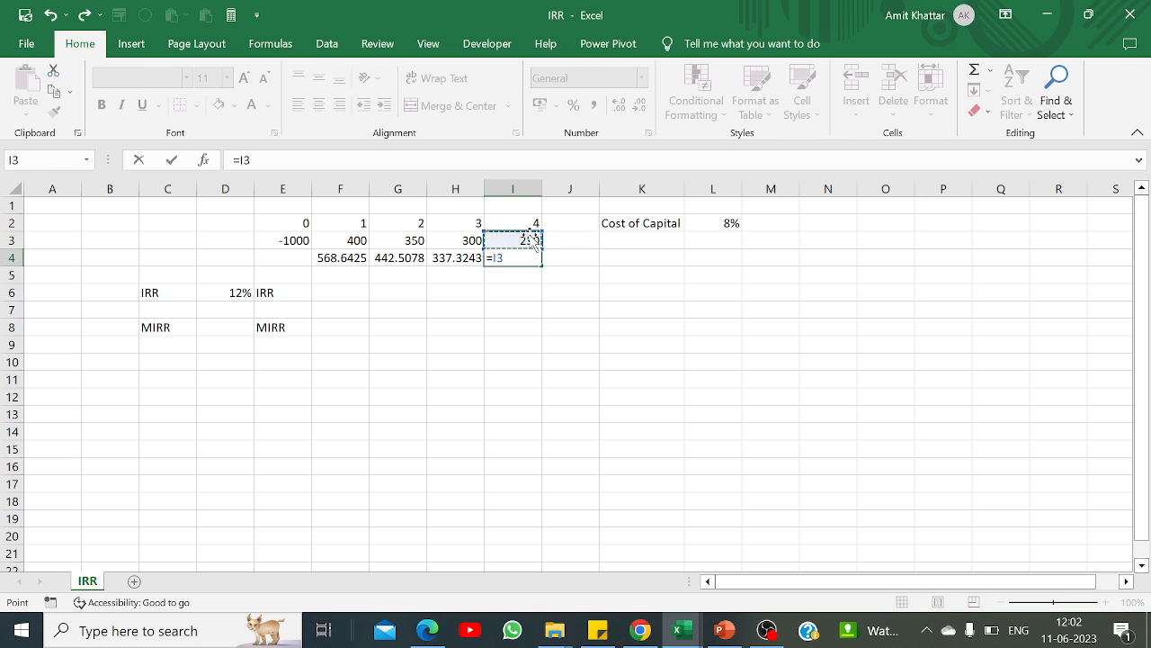
pyautogui.press('Return')
# Step: Total the compounded cash flows in J4 with =SUM(F4:I4)
pyautogui.press('Left')
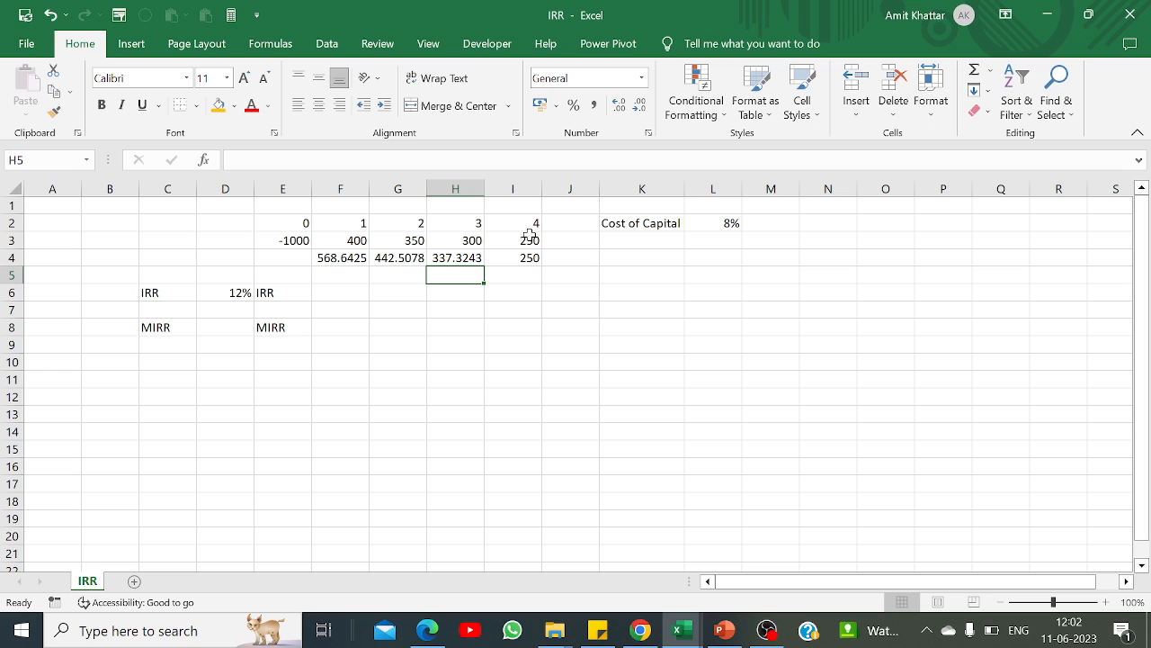
pyautogui.press('Up')
pyautogui.press('Right')
pyautogui.press('Right')
pyautogui.write('=')
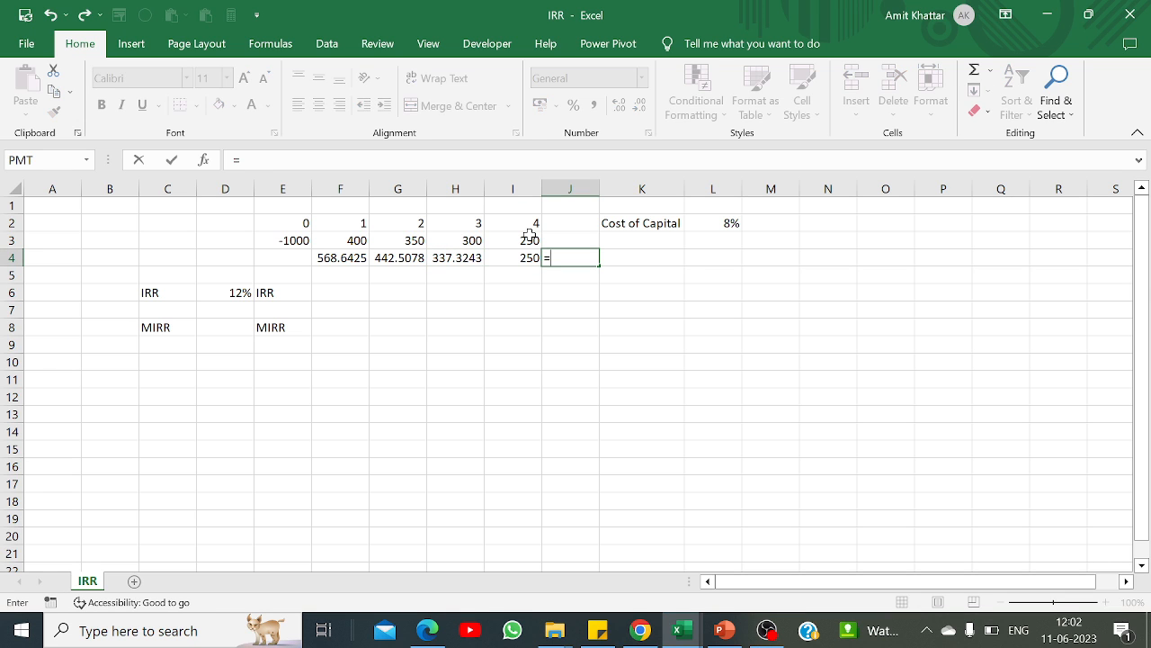
pyautogui.write('sum(')
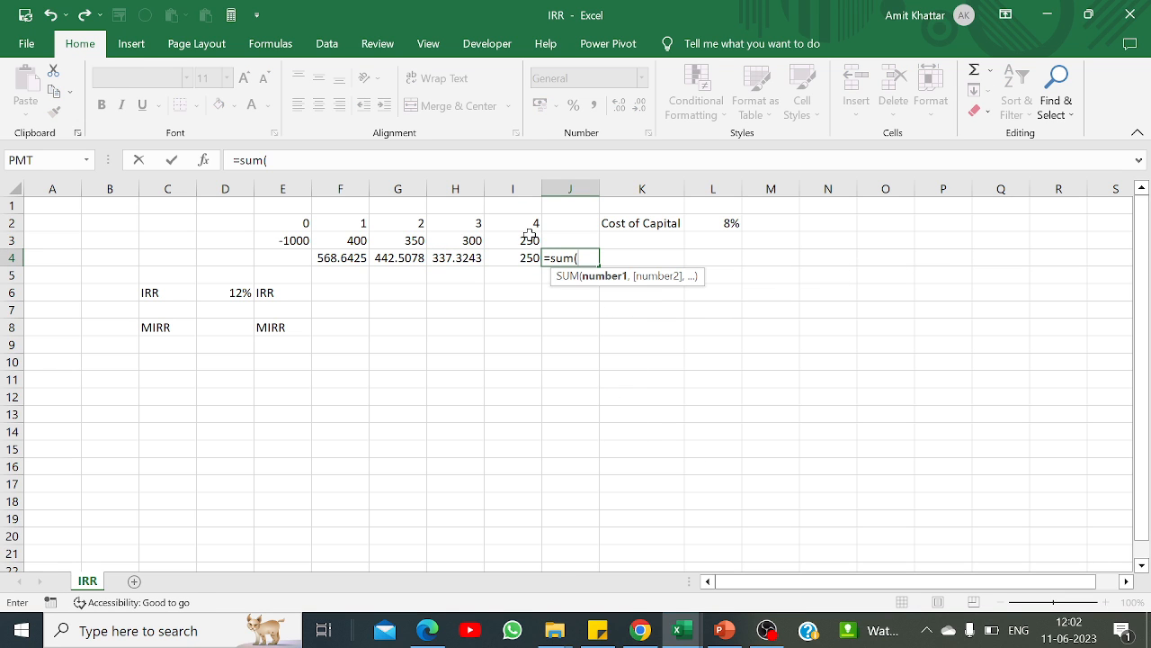
pyautogui.click(356, 257)
pyautogui.hotkey('shift', 'Right')
pyautogui.hotkey('shift', 'Right')
pyautogui.hotkey('shift', 'Right')
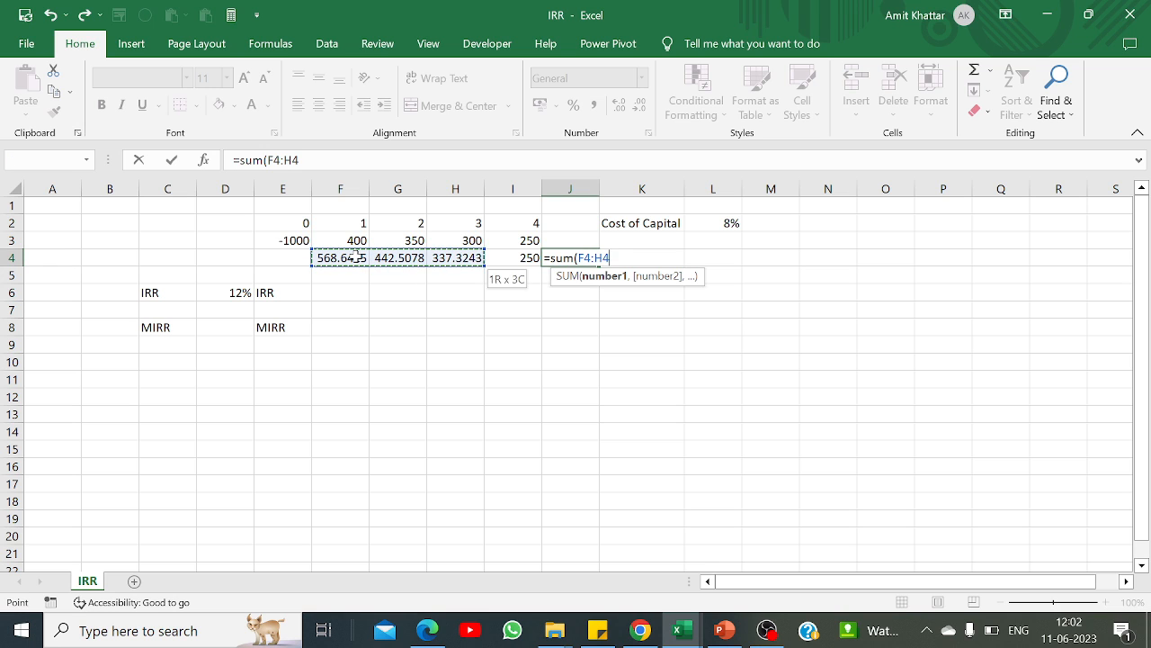
pyautogui.write(')')
pyautogui.press('Return')
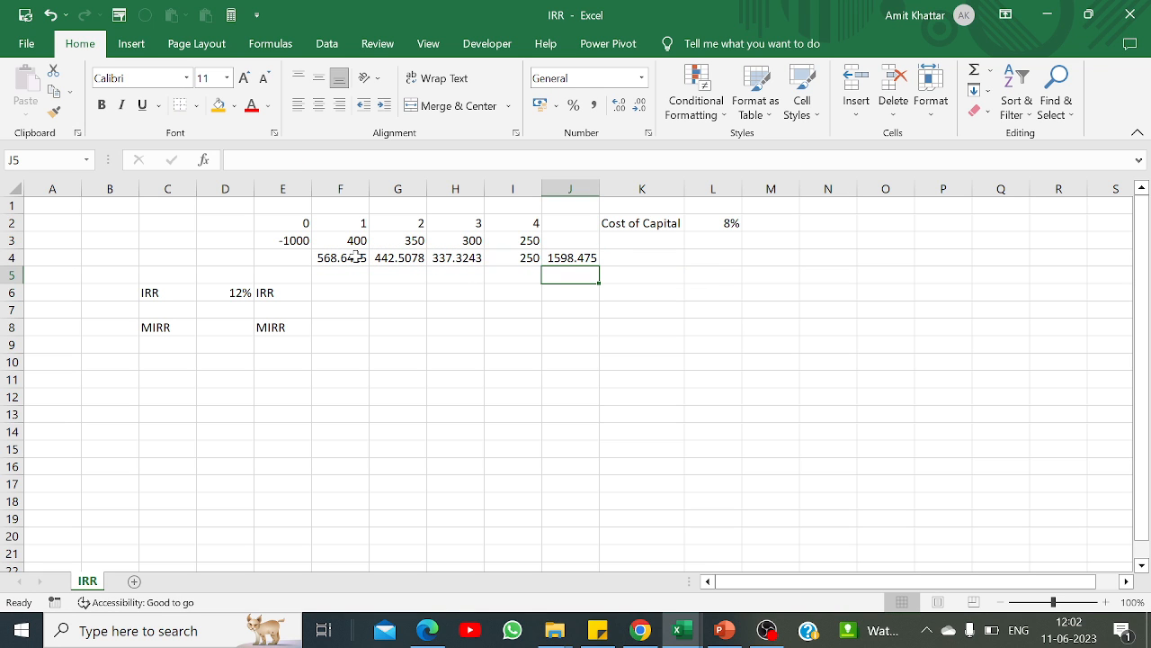
# Step: Recompute the IRR in F6 with =RATE(4,0,E3,J4), using the initial outlay and the total future value
pyautogui.click(324, 293)
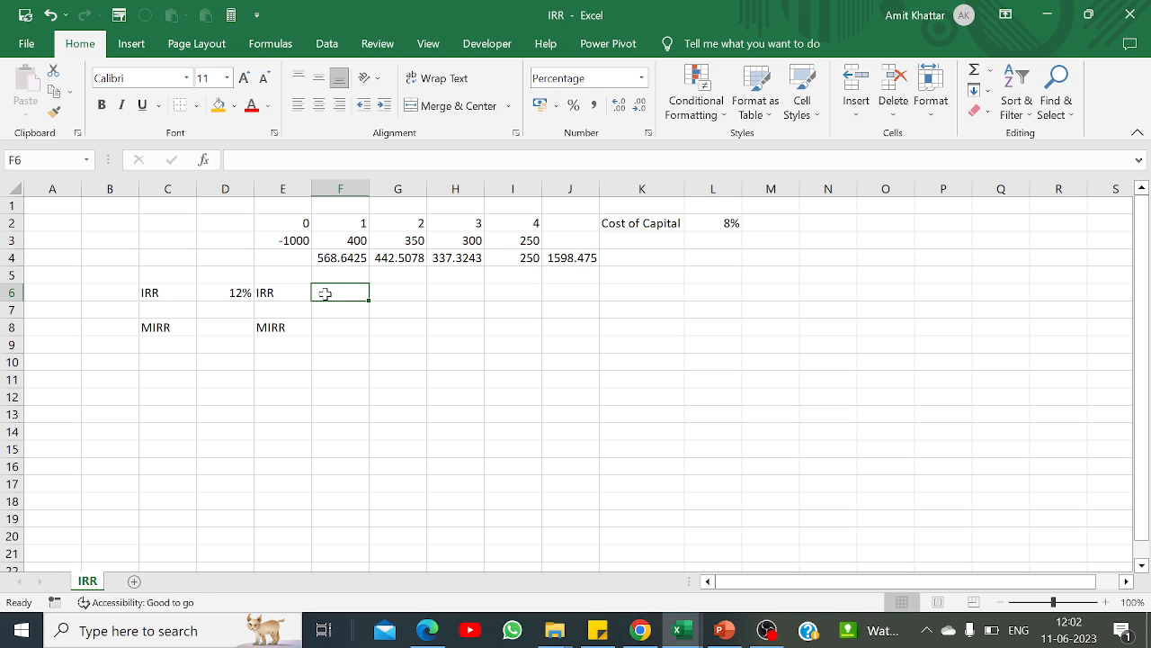
pyautogui.write('=rate')
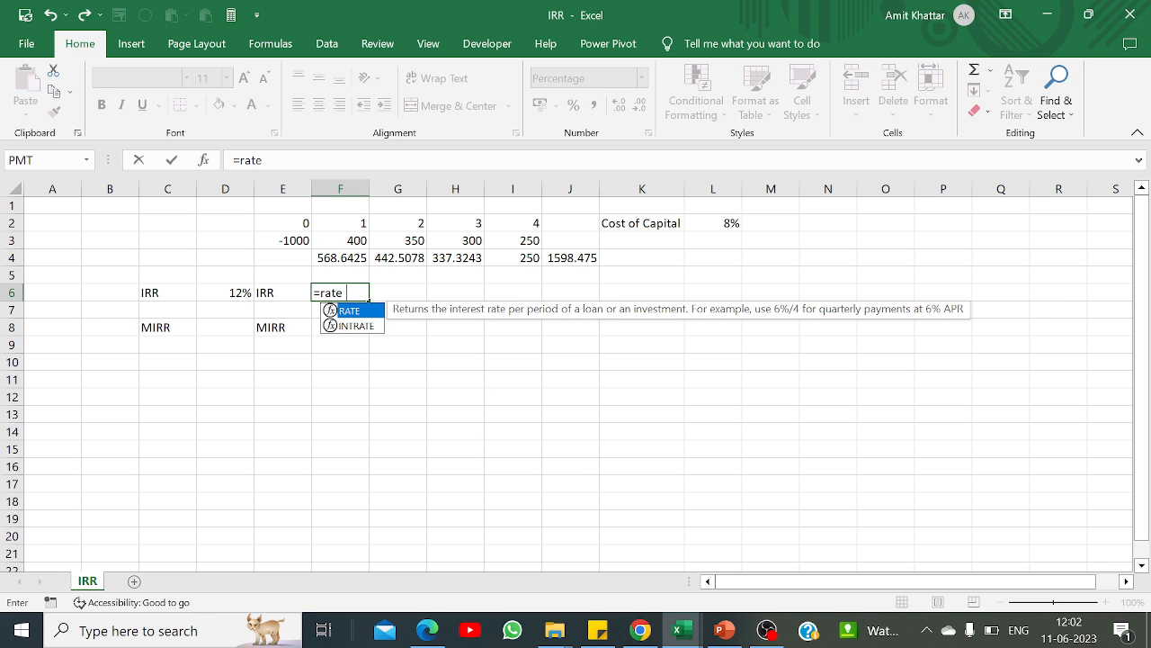
pyautogui.write('(4,')
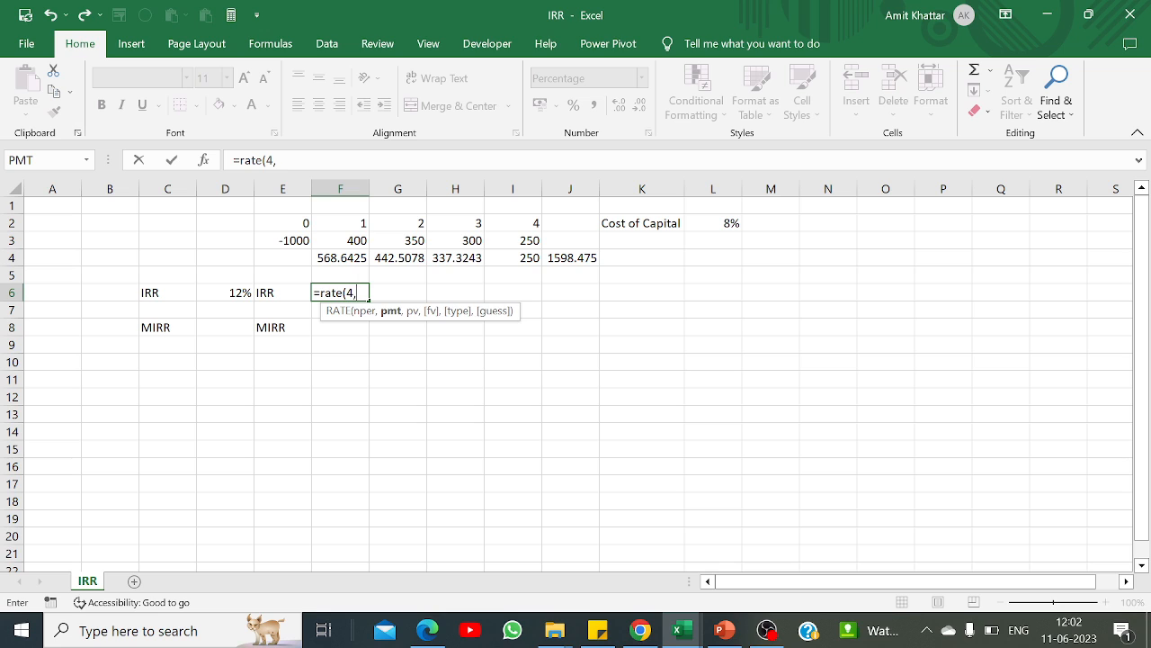
pyautogui.write('0,')
pyautogui.click(282, 240)
pyautogui.write(',')
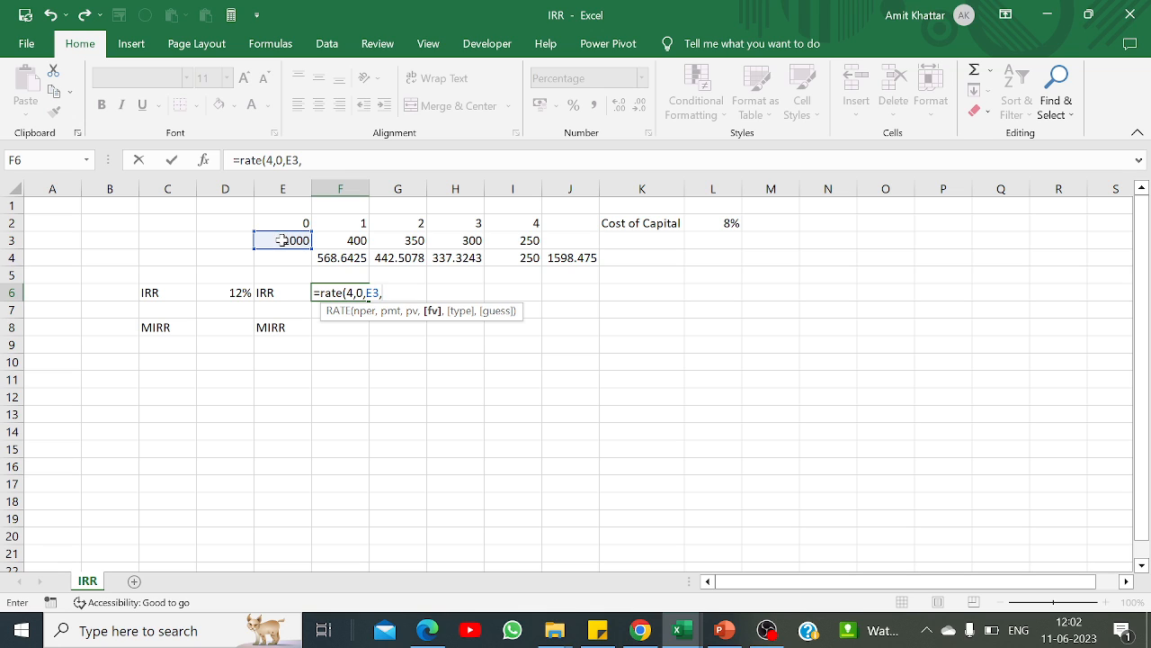
pyautogui.click(563, 256)
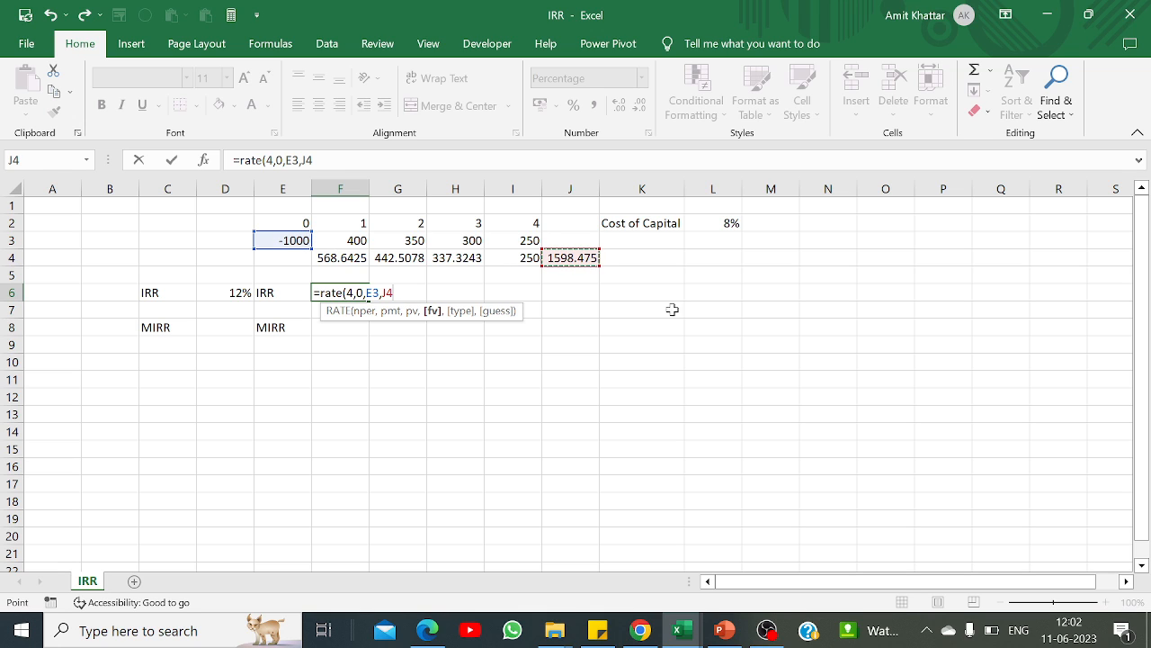
pyautogui.write(')')
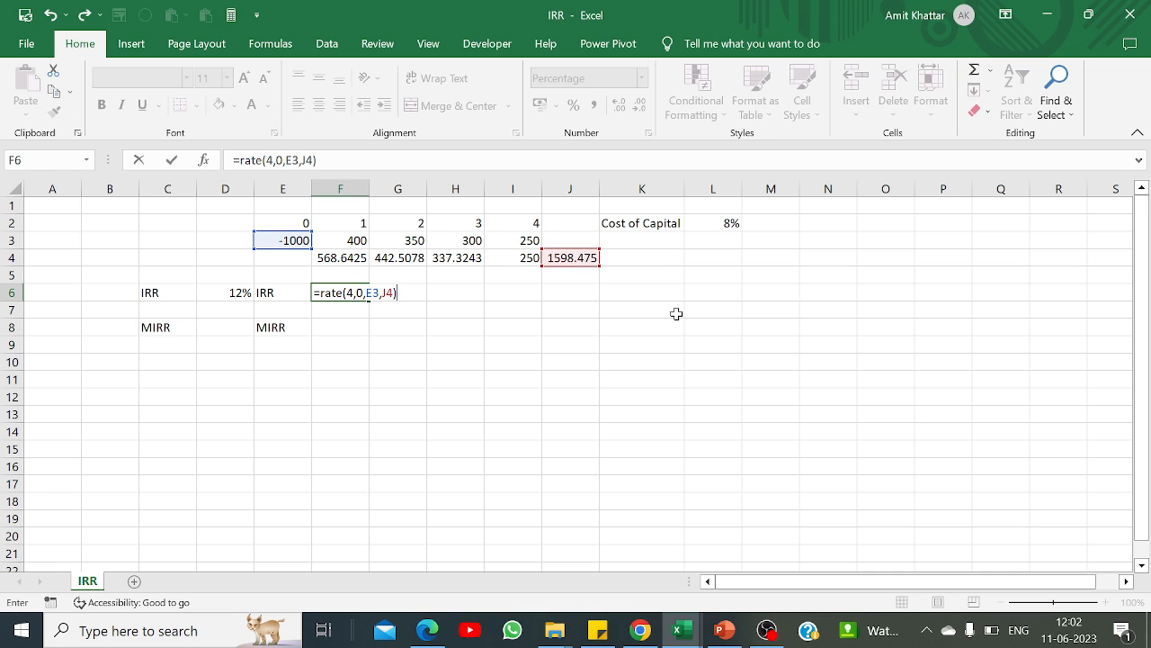
pyautogui.press('Return')
pyautogui.press('Up')
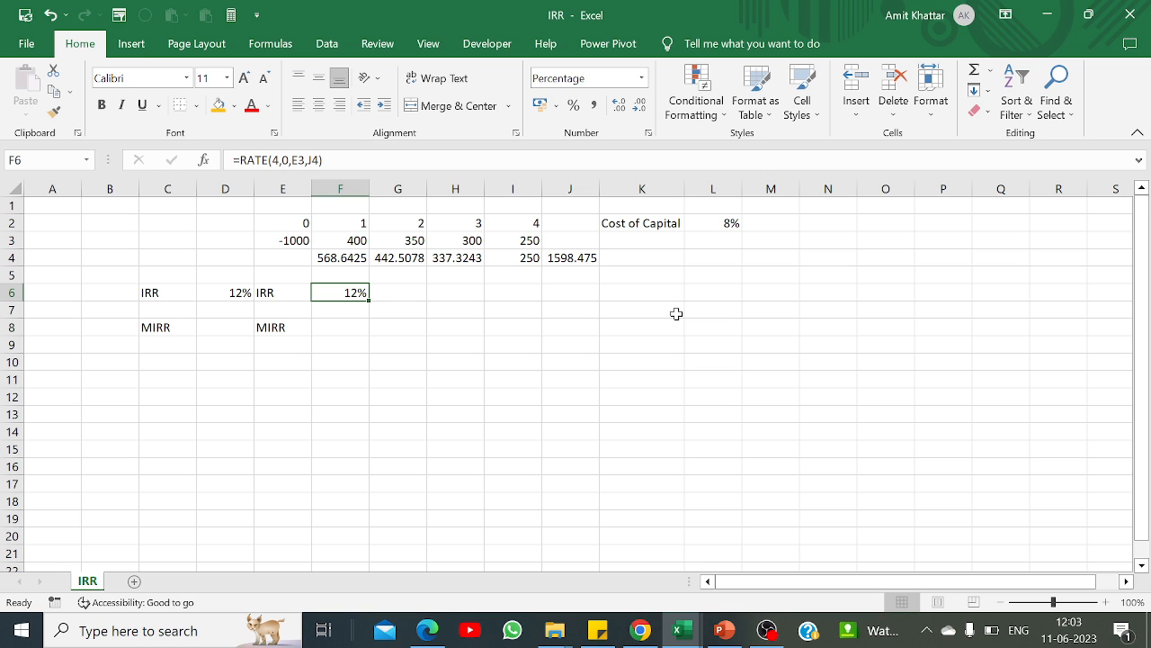
# Step: Try to calculate the MIRR in D8 from the cash flow range alone, using =MIRR(E3:I3)
pyautogui.click(236, 330)
pyautogui.write('=m')
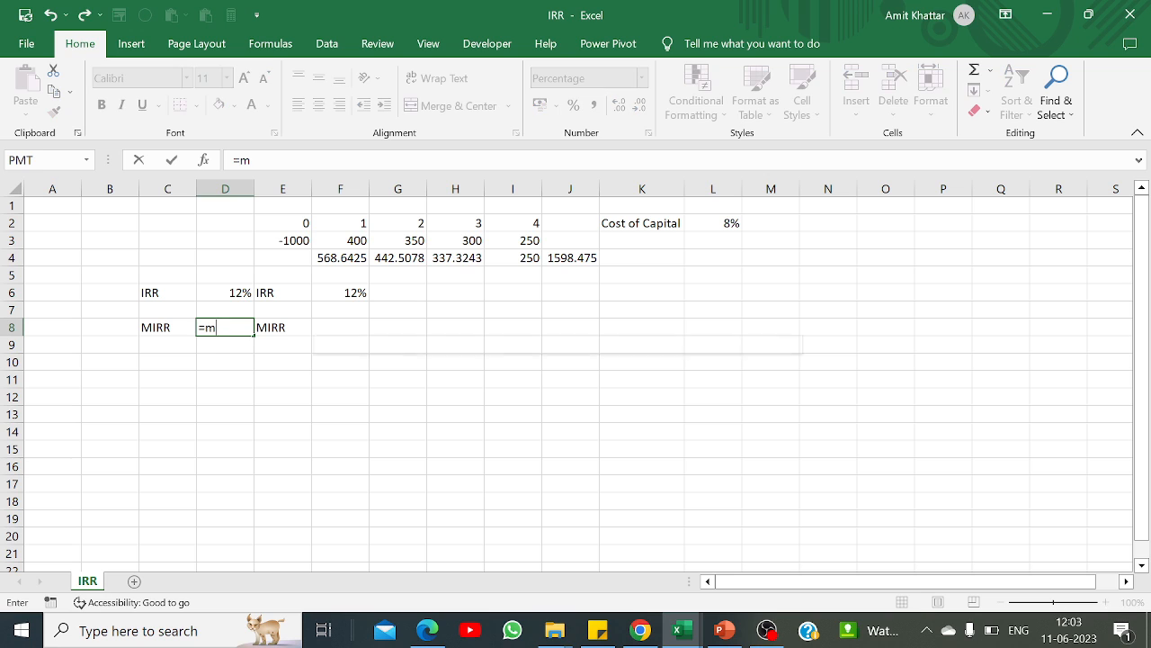
pyautogui.write('irr(')
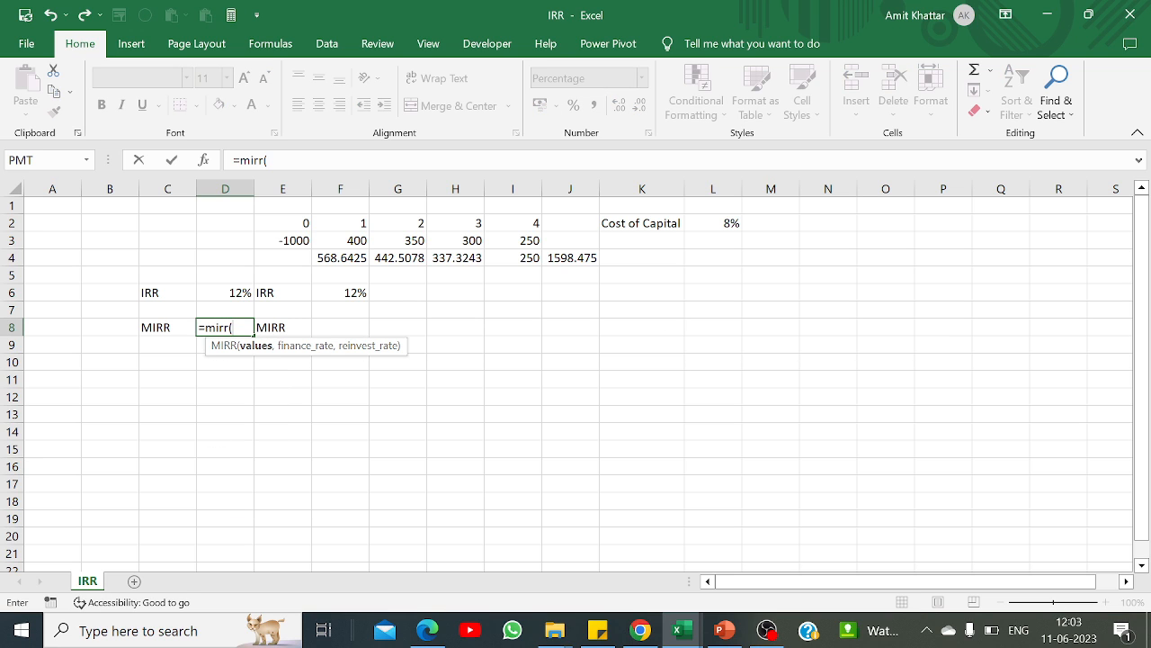
pyautogui.click(300, 239)
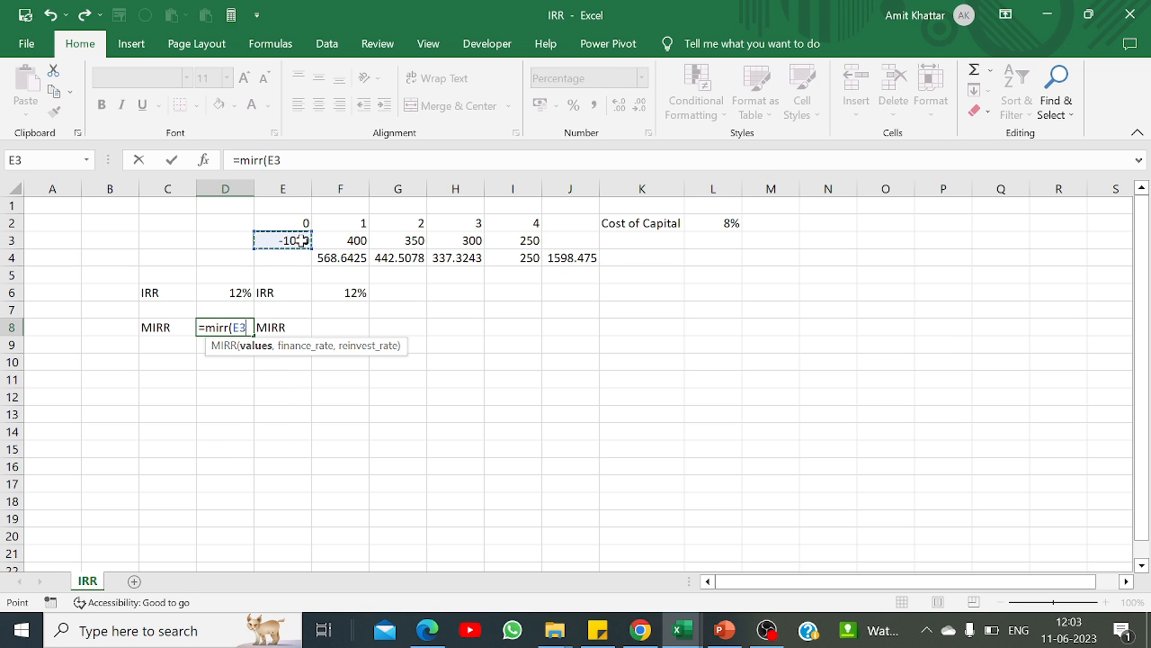
pyautogui.hotkey('shift', 'Right')
pyautogui.hotkey('shift', 'Right')
pyautogui.hotkey('shift', 'Right')
pyautogui.hotkey('shift', 'Right')
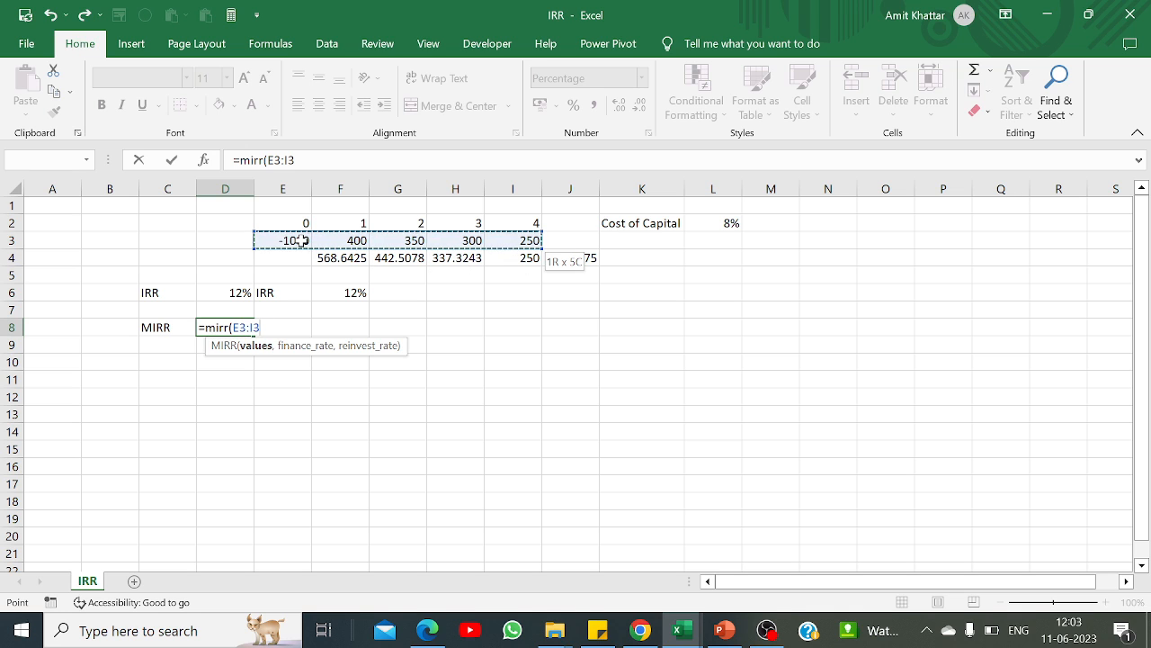
pyautogui.write(')')
pyautogui.press('Return')
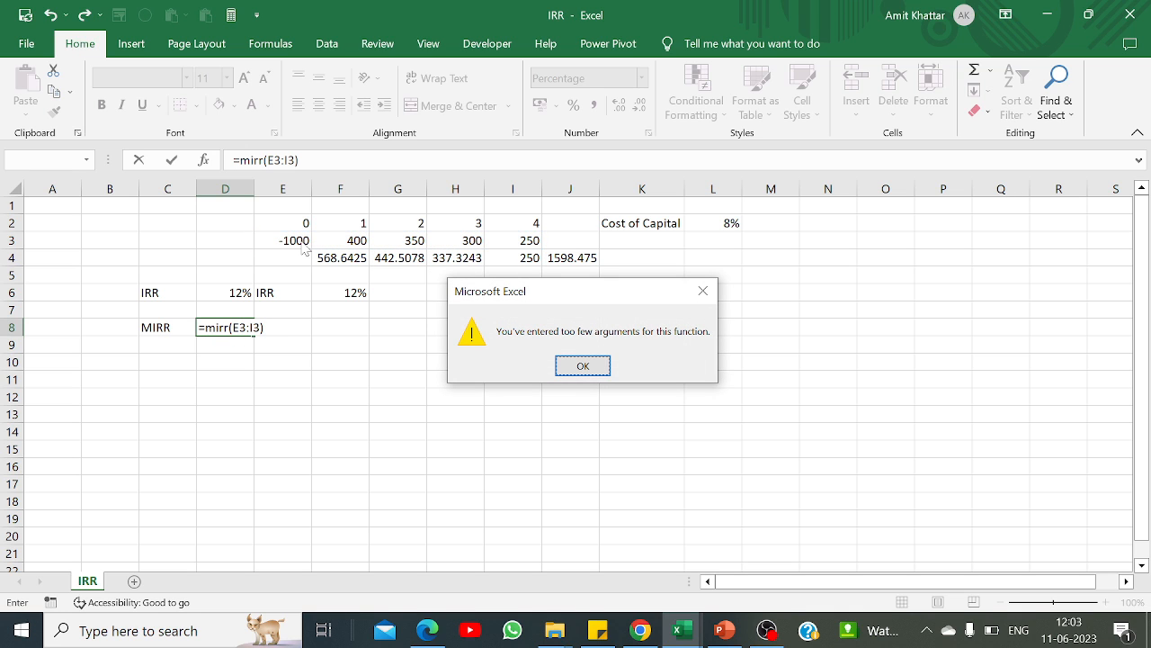
# Step: Complete the MIRR formula in D8 as =MIRR(E3:I3,L2,L2), using the cost of capital as both finance and reinvestment rate
pyautogui.click(704, 290)
pyautogui.press('BackSpace')
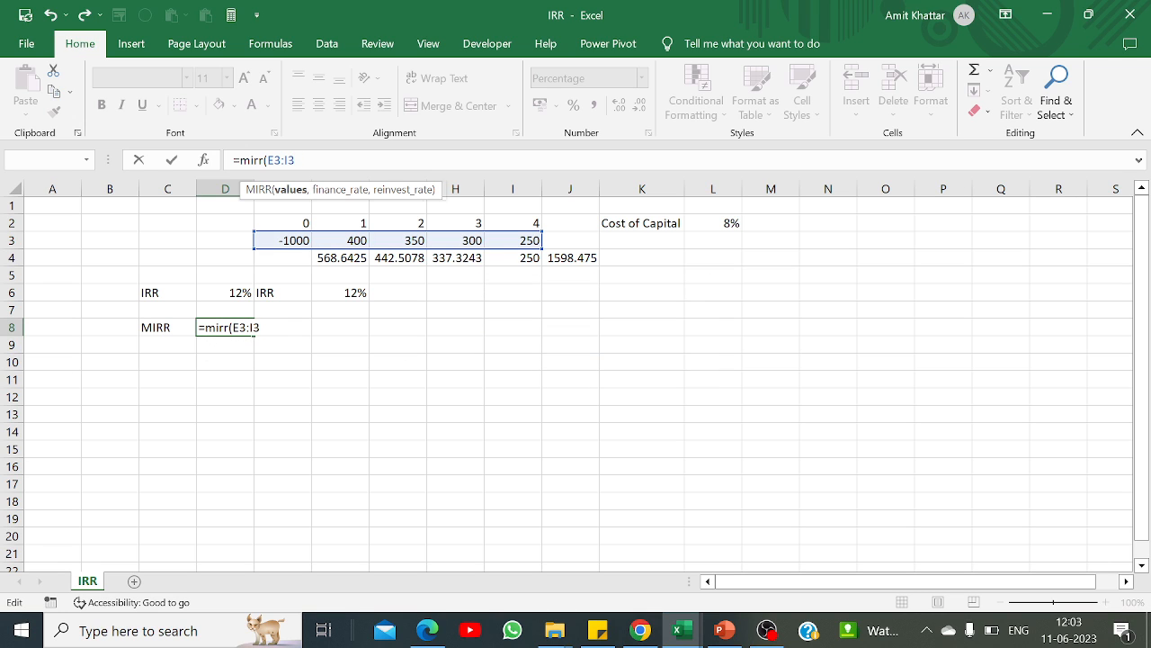
pyautogui.write(',')
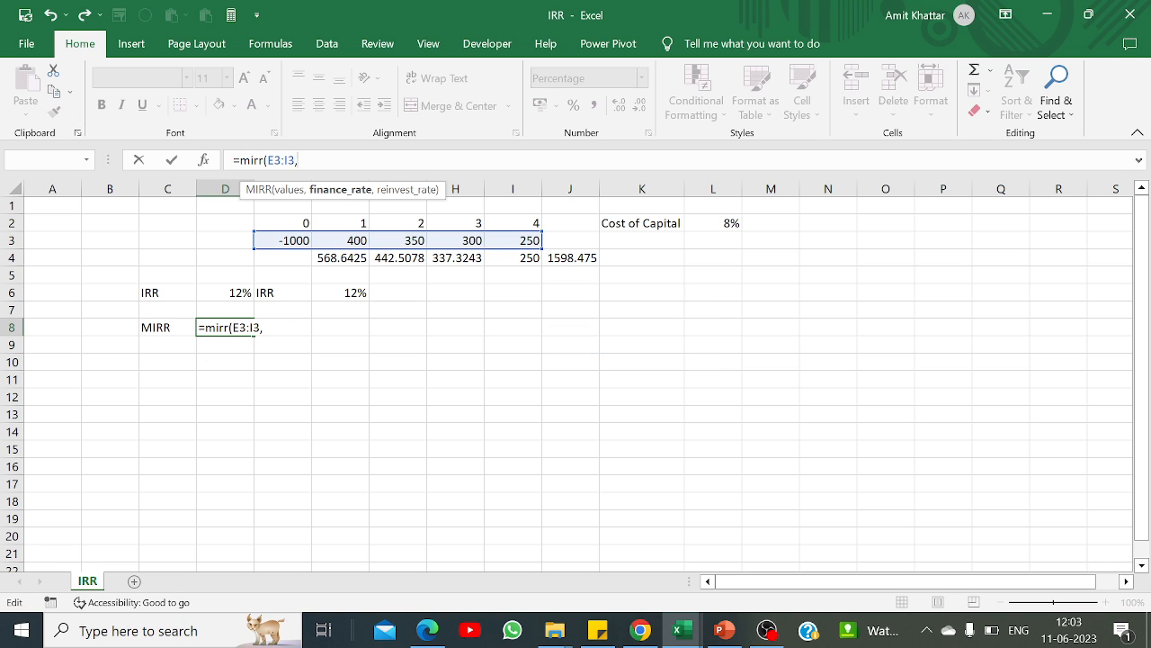
pyautogui.click(725, 223)
pyautogui.write(',')
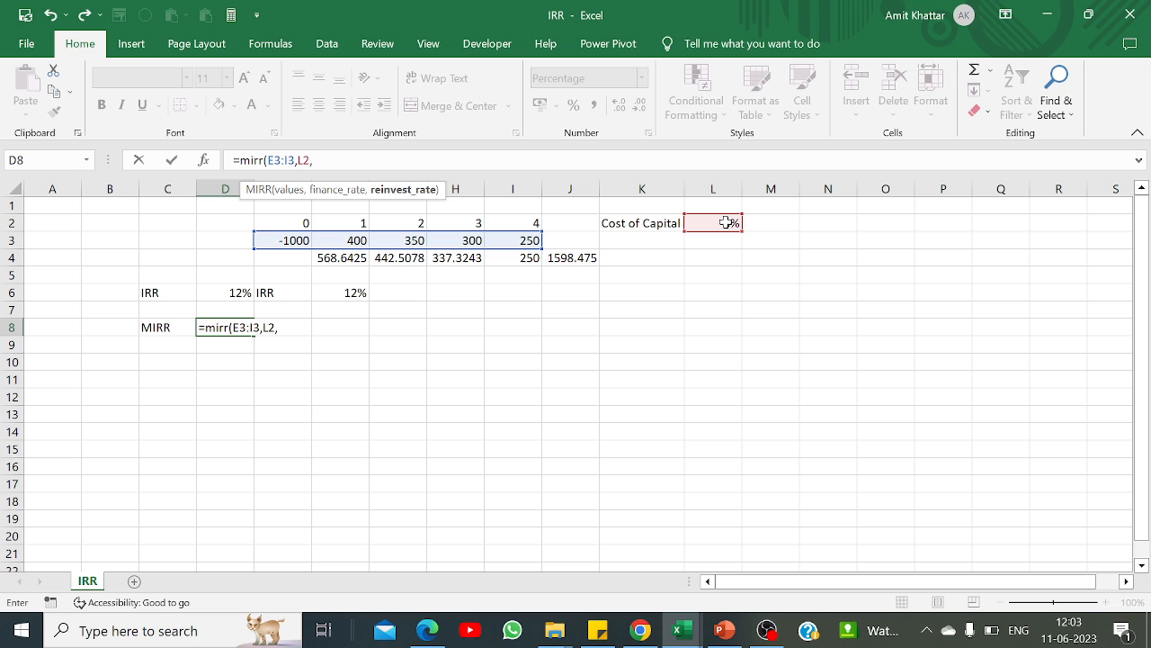
pyautogui.click(726, 223)
pyautogui.write(')')
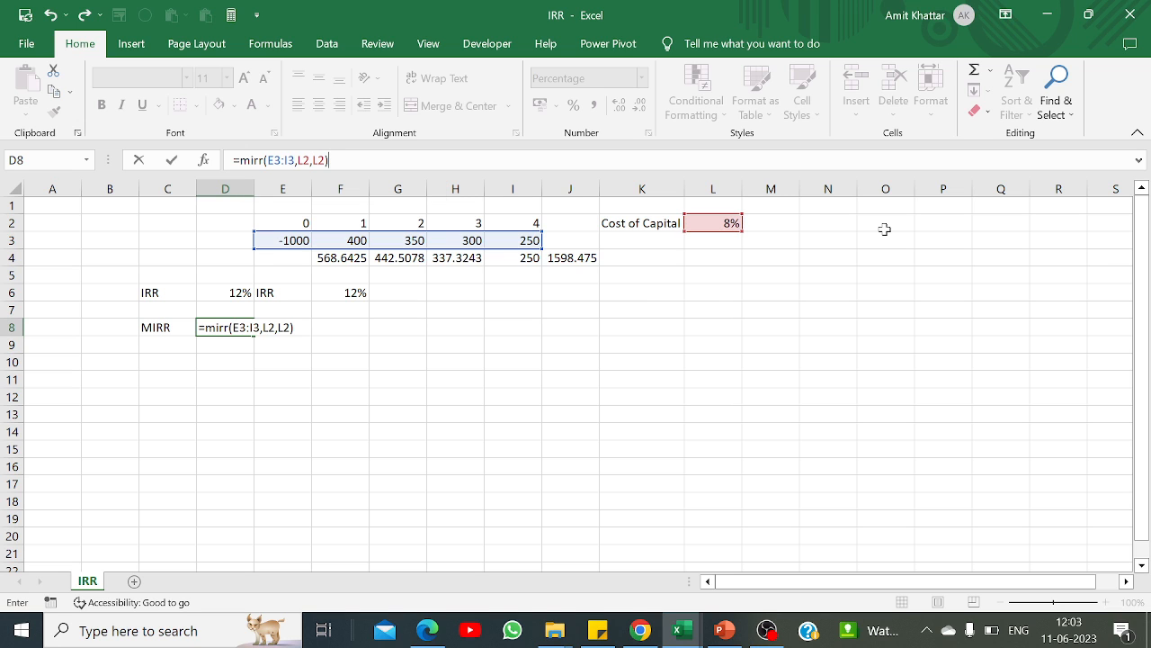
pyautogui.press('Return')
pyautogui.press('Up')
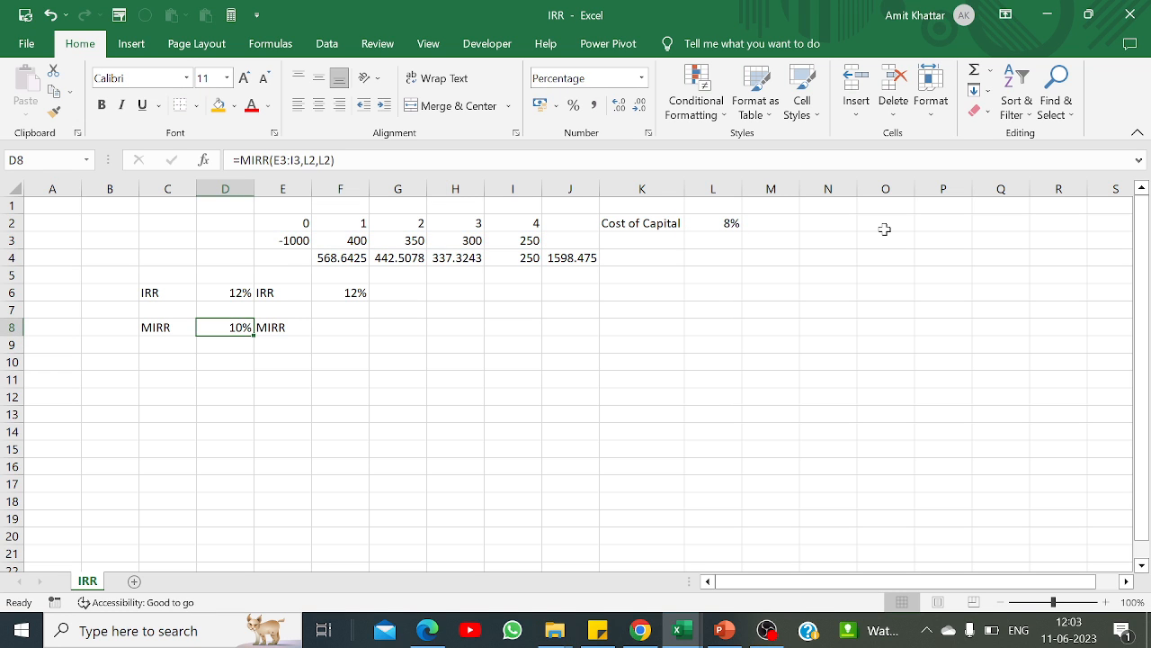
# Step: Compound the year 1 cash flow by three years at the cost of capital in F5 with =F3*(1+L2)^3
pyautogui.press('Right')
pyautogui.press('Right')
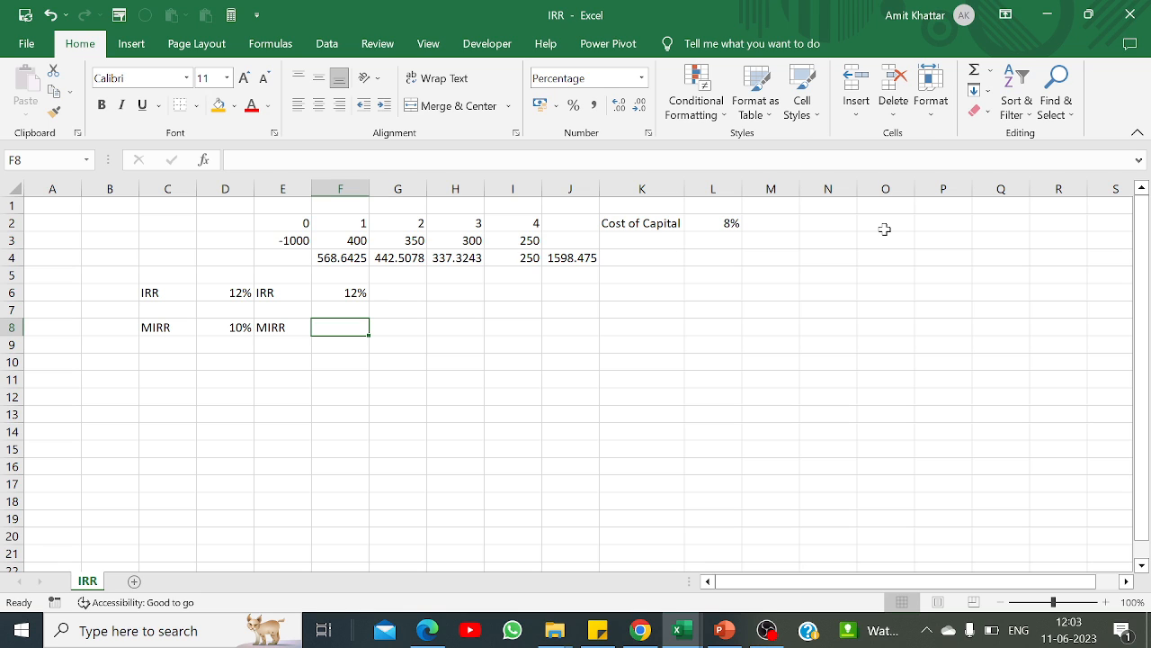
pyautogui.press('Up')
pyautogui.press('Up')
pyautogui.press('Up')
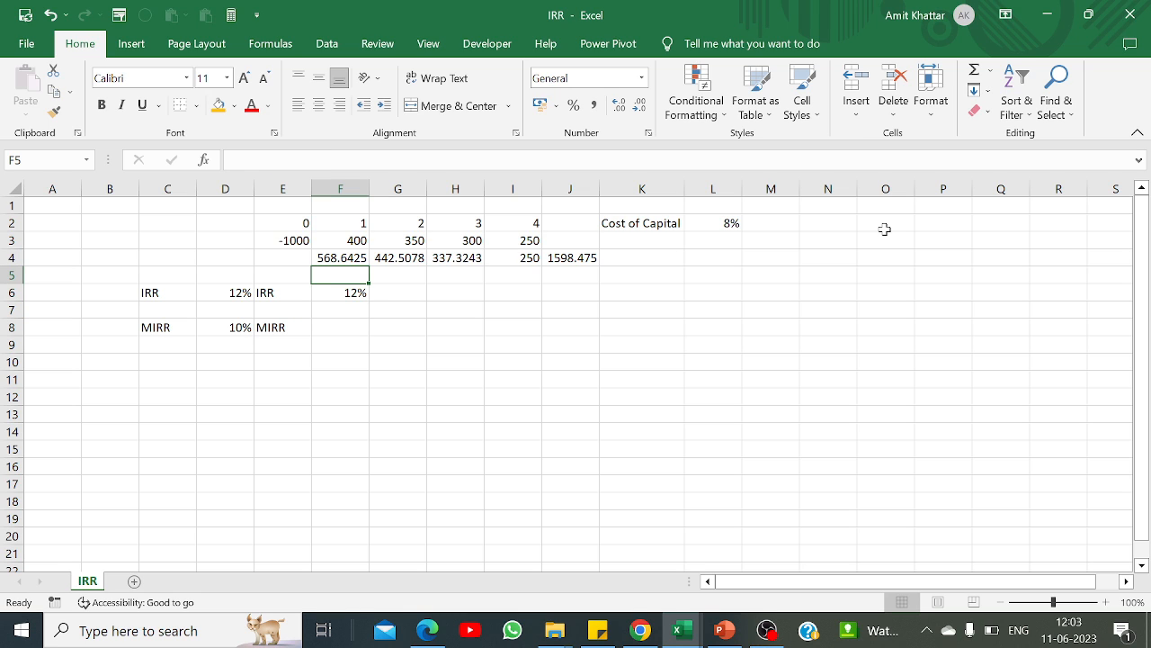
pyautogui.write('=')
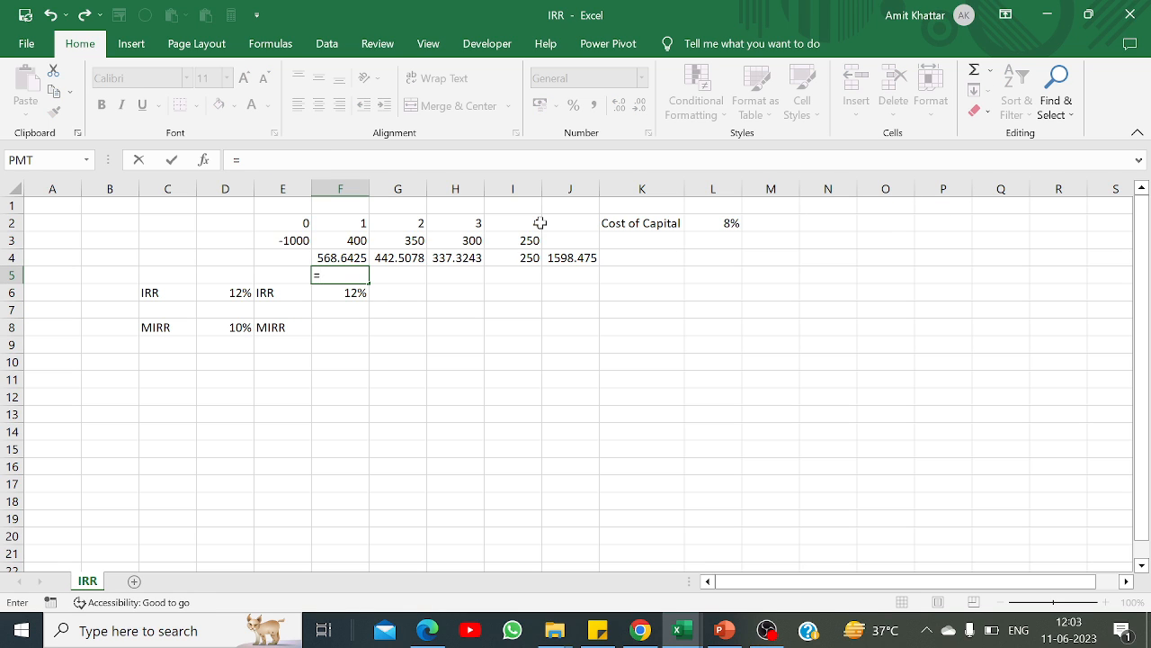
pyautogui.click(350, 243)
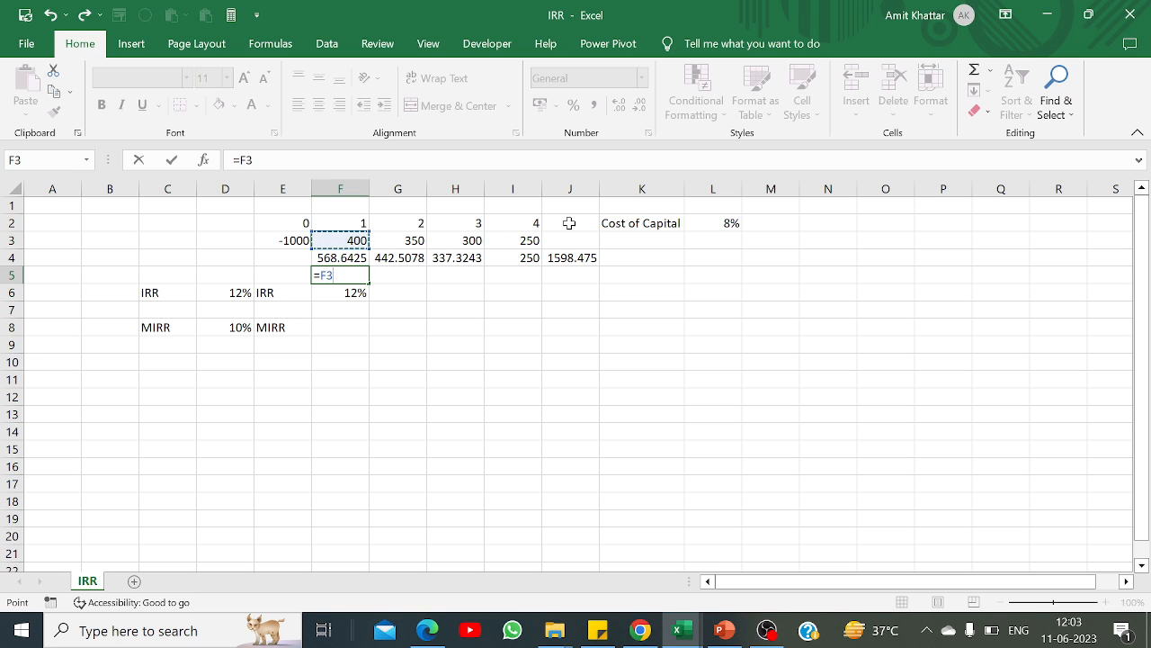
pyautogui.write('*(1+')
pyautogui.click(716, 222)
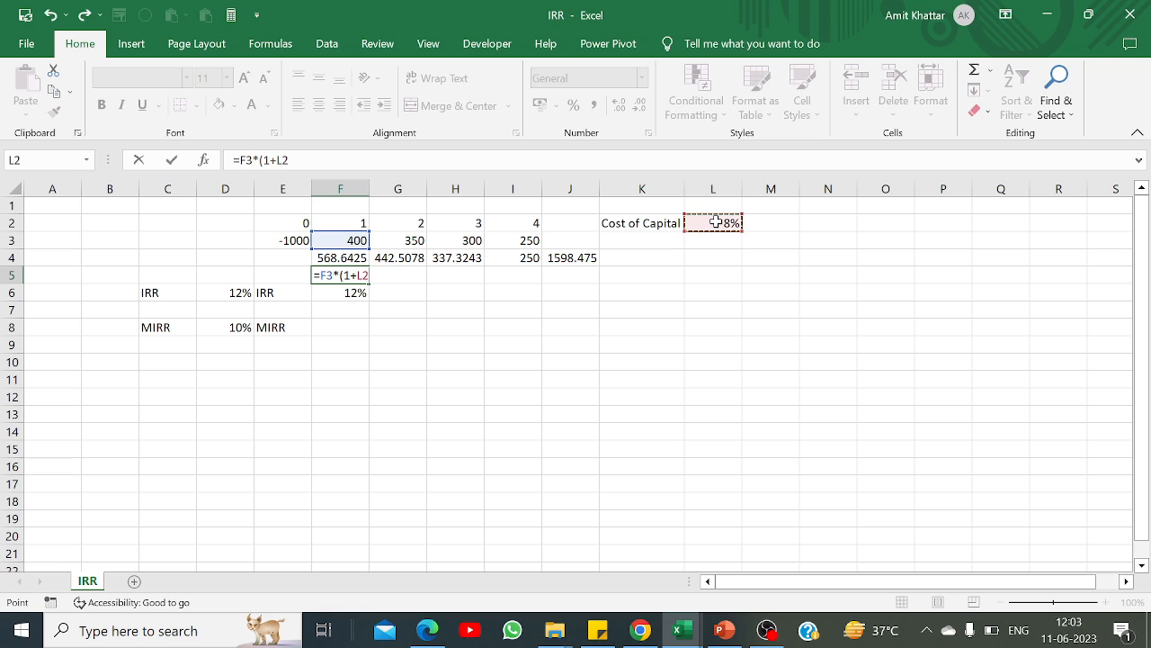
pyautogui.write(')^3')
pyautogui.press('Return')
# Step: Compound the year 2 cash flow by two years at the cost of capital in G5 with =G3*(1+L2)^2
pyautogui.press('Up')
pyautogui.press('Right')
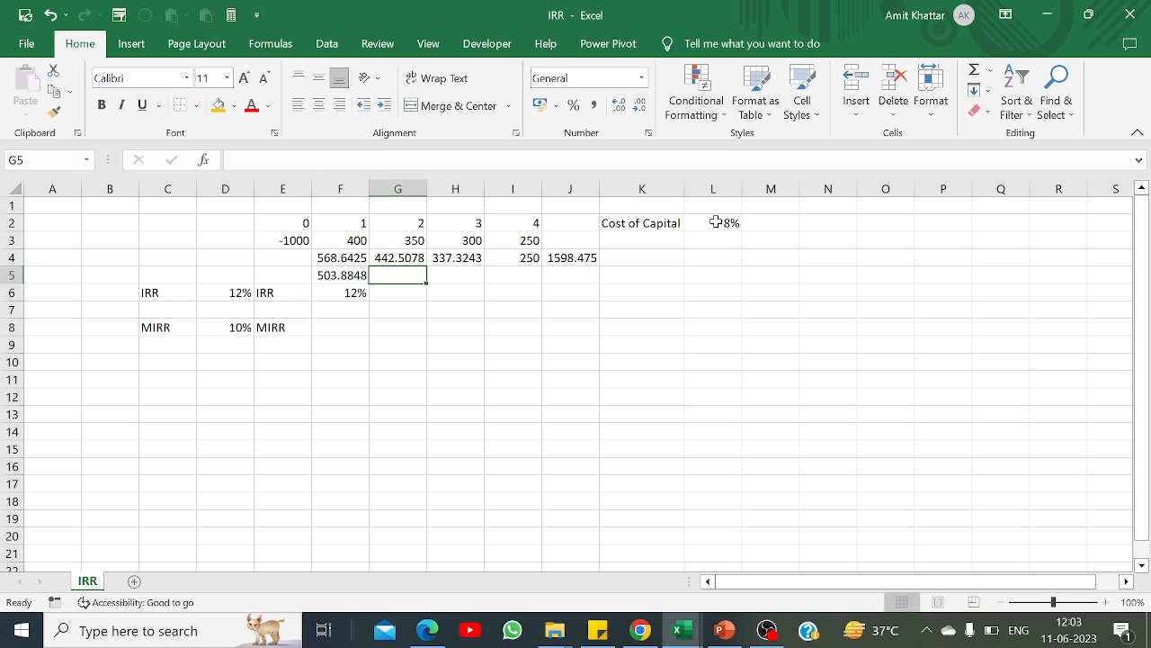
pyautogui.write('=')
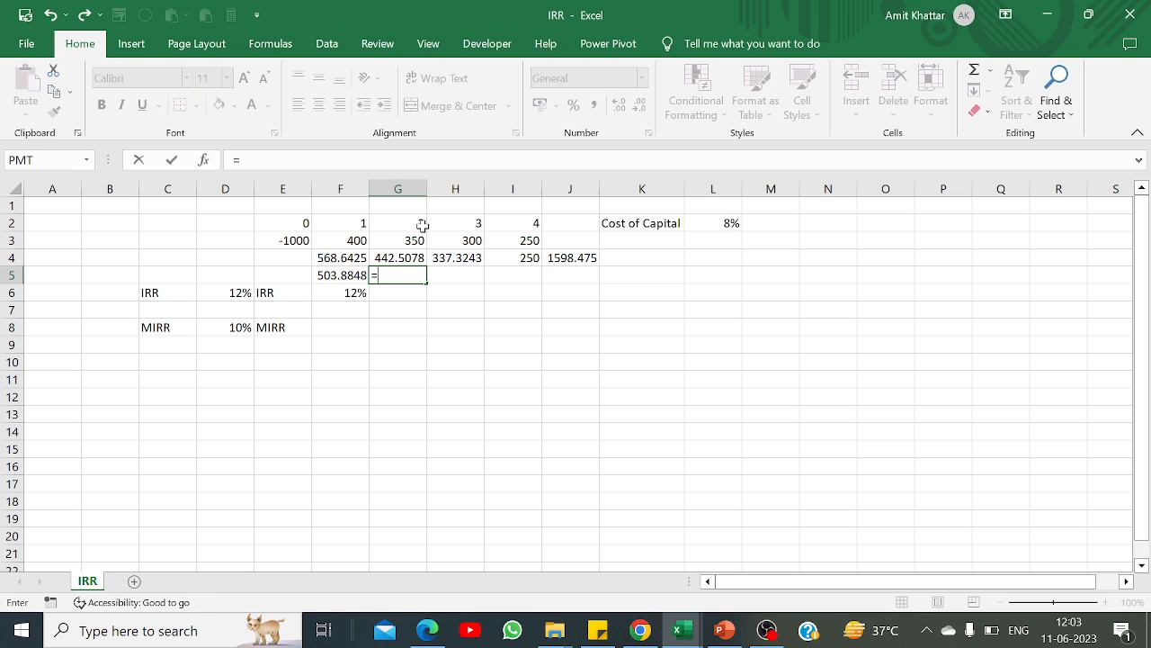
pyautogui.click(396, 240)
pyautogui.write('*(')
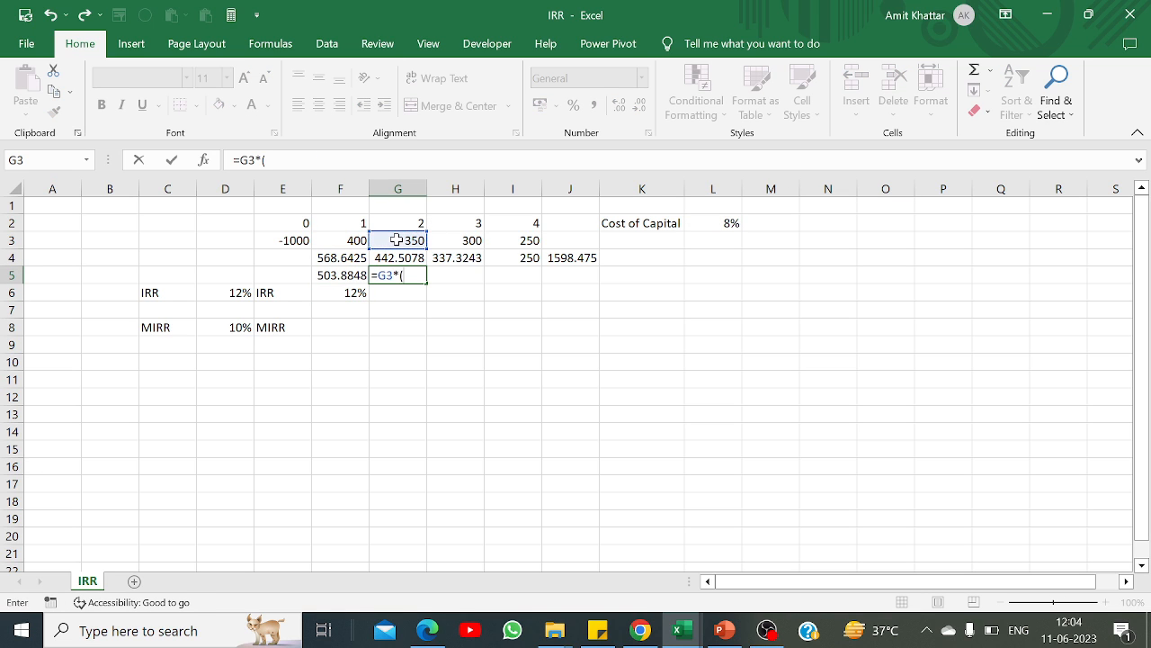
pyautogui.write('1+')
pyautogui.click(722, 223)
pyautogui.write(')')
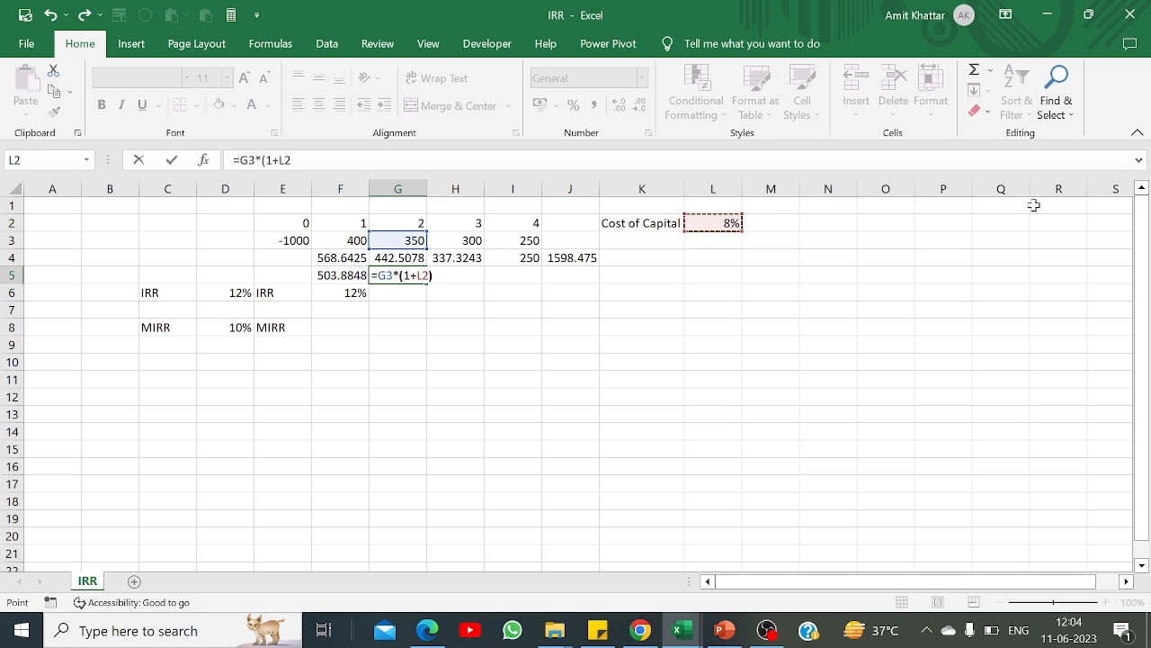
pyautogui.write('^2')
pyautogui.hotkey('ctrl', 'Return')
# Step: Compound the year 3 cash flow by one year at the cost of capital in H5 with =H3*(1+L2)
pyautogui.press('Right')
pyautogui.write('=')
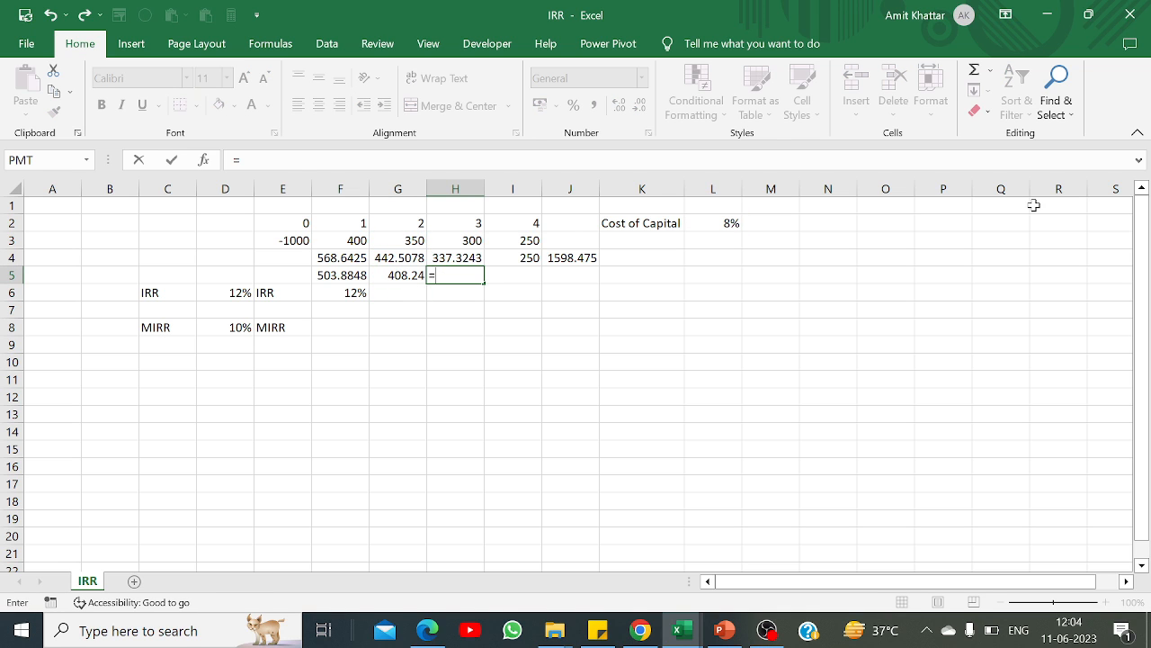
pyautogui.click(446, 240)
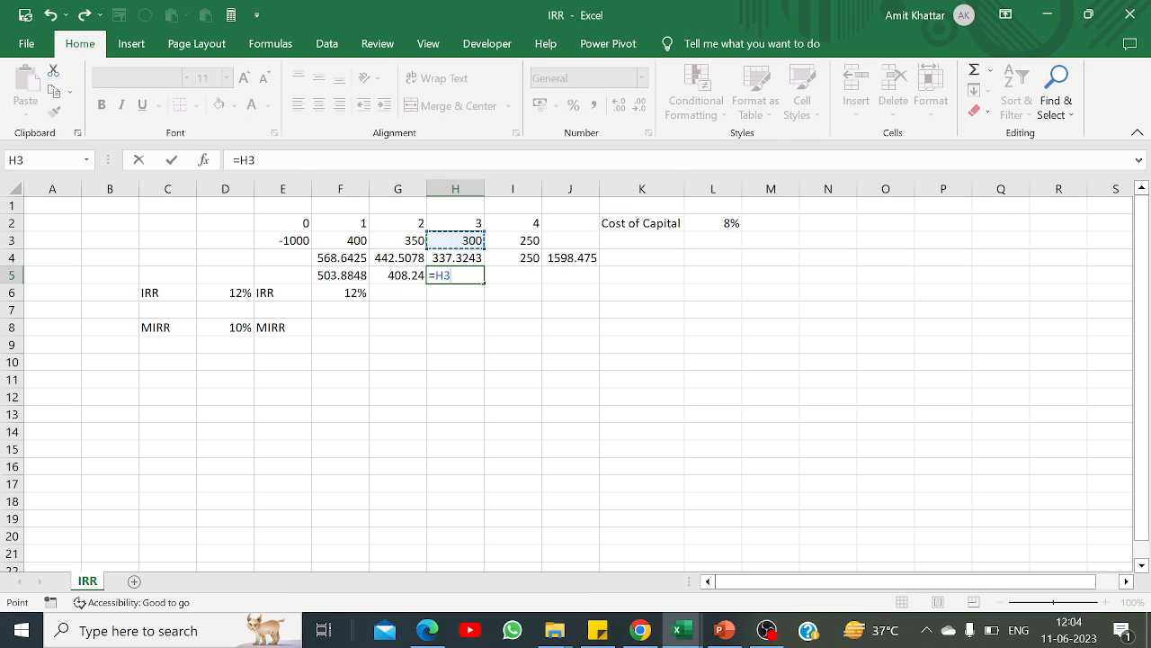
pyautogui.write('*(1+')
pyautogui.click(709, 223)
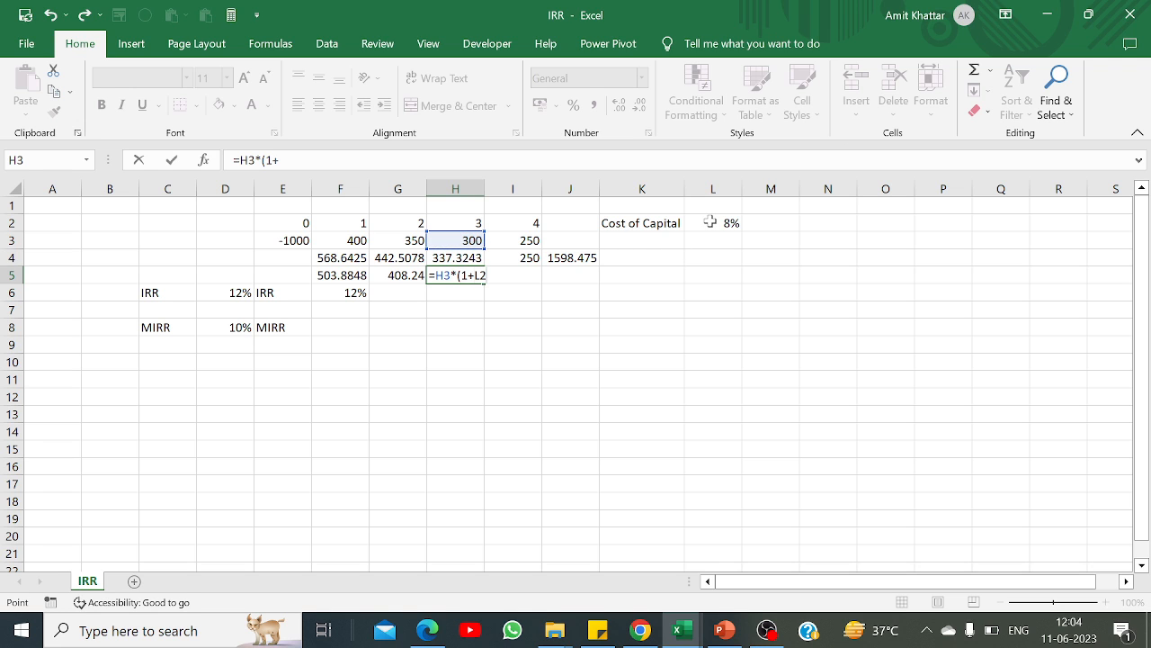
pyautogui.write(')')
pyautogui.press('Return')
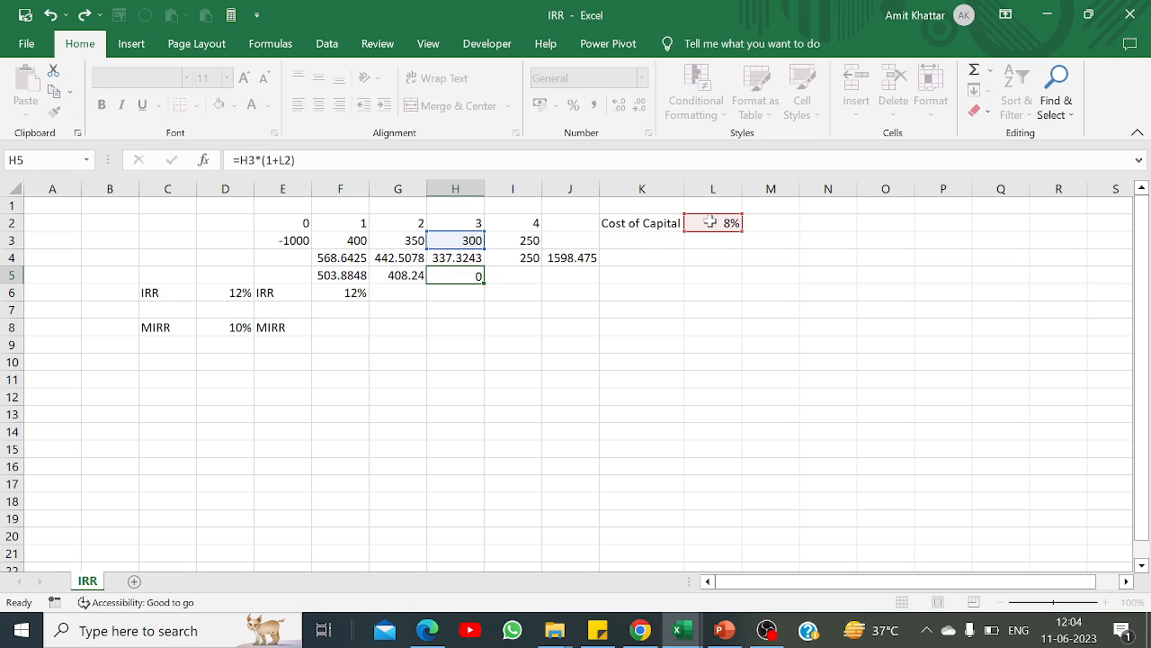
# Step: Carry the year 4 cash flow into I5 without compounding, using =I3
pyautogui.press('Up')
pyautogui.press('Right')
pyautogui.write('=')
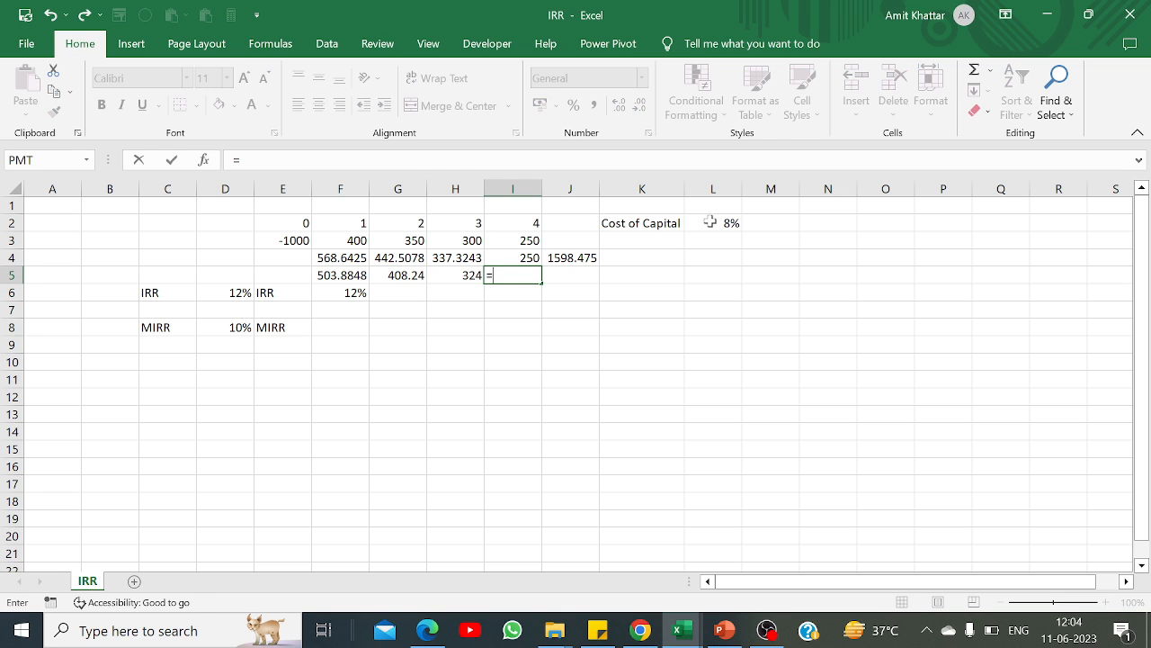
pyautogui.click(532, 241)
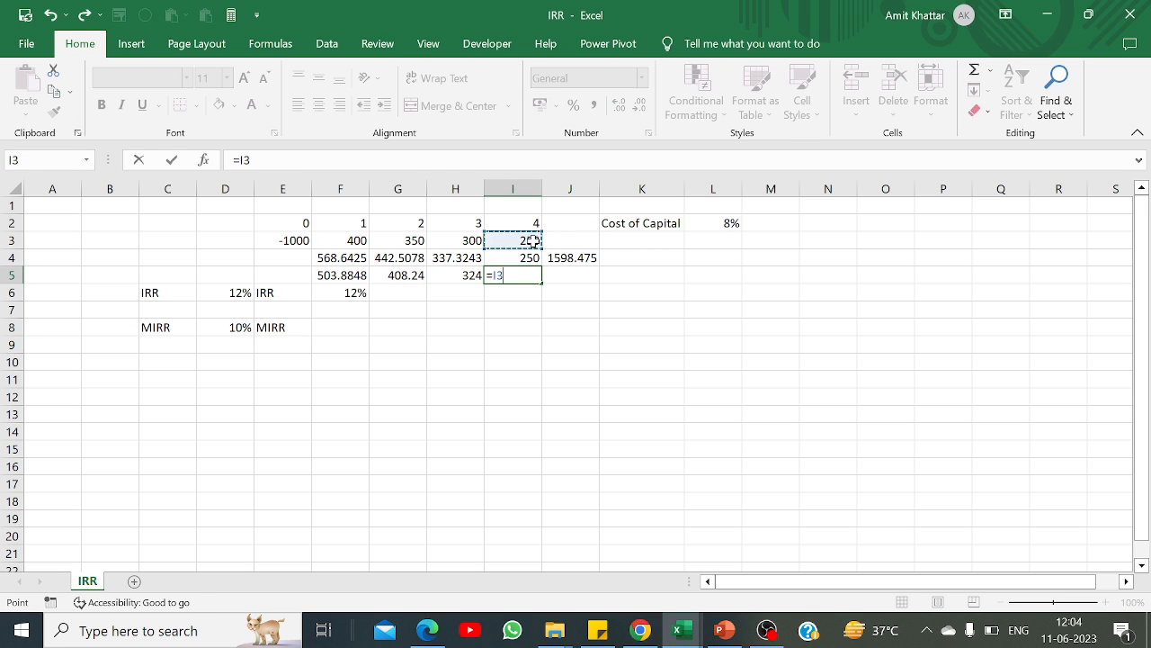
pyautogui.press('Return')
# Step: Total the cash flows compounded at the cost of capital in J5 with =SUM(F5:I5)
pyautogui.press('Up')
pyautogui.press('Right')
pyautogui.write('=sum(')
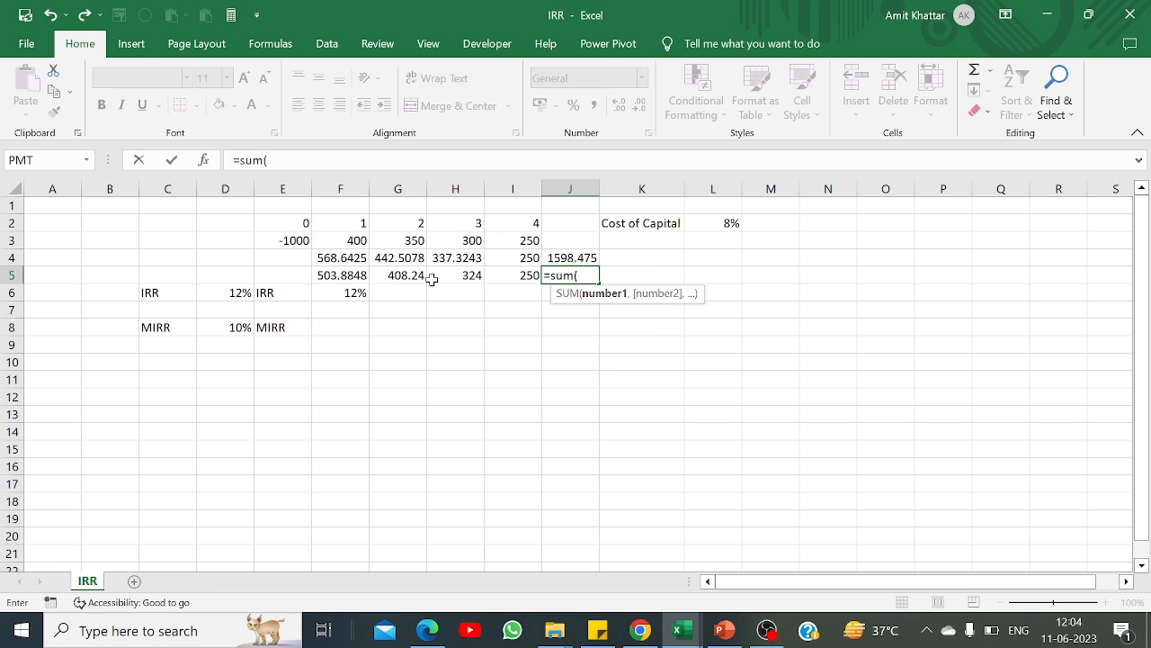
pyautogui.click(344, 275)
pyautogui.hotkey('shift', 'Right')
pyautogui.hotkey('shift', 'Right')
pyautogui.hotkey('shift', 'Right')
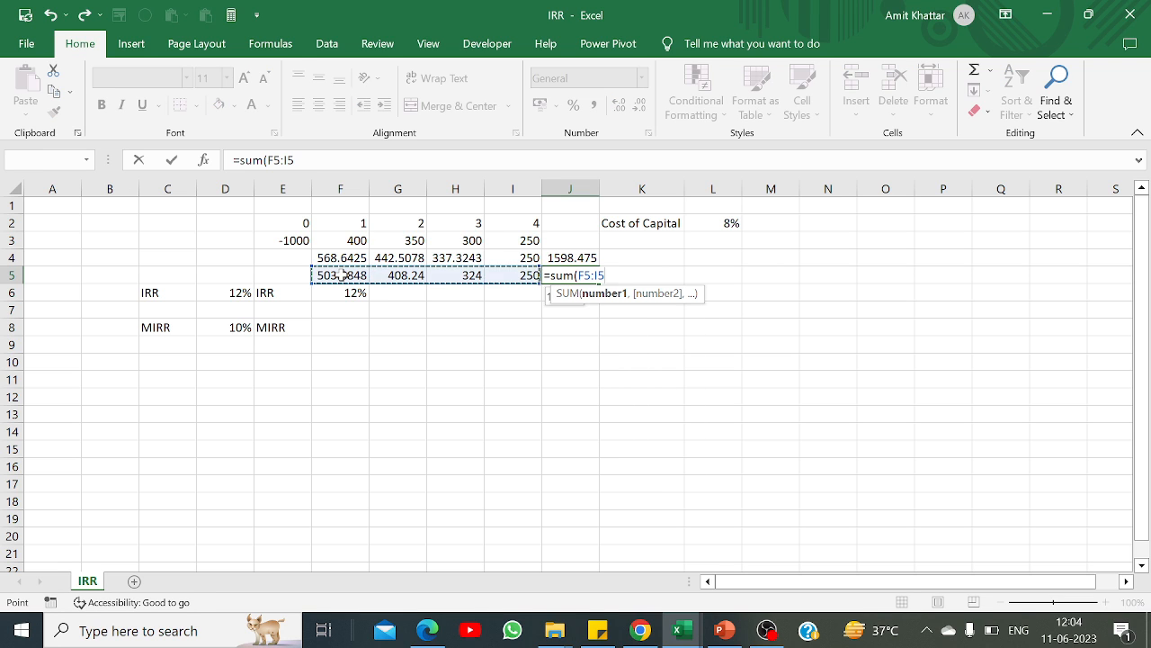
pyautogui.write(')')
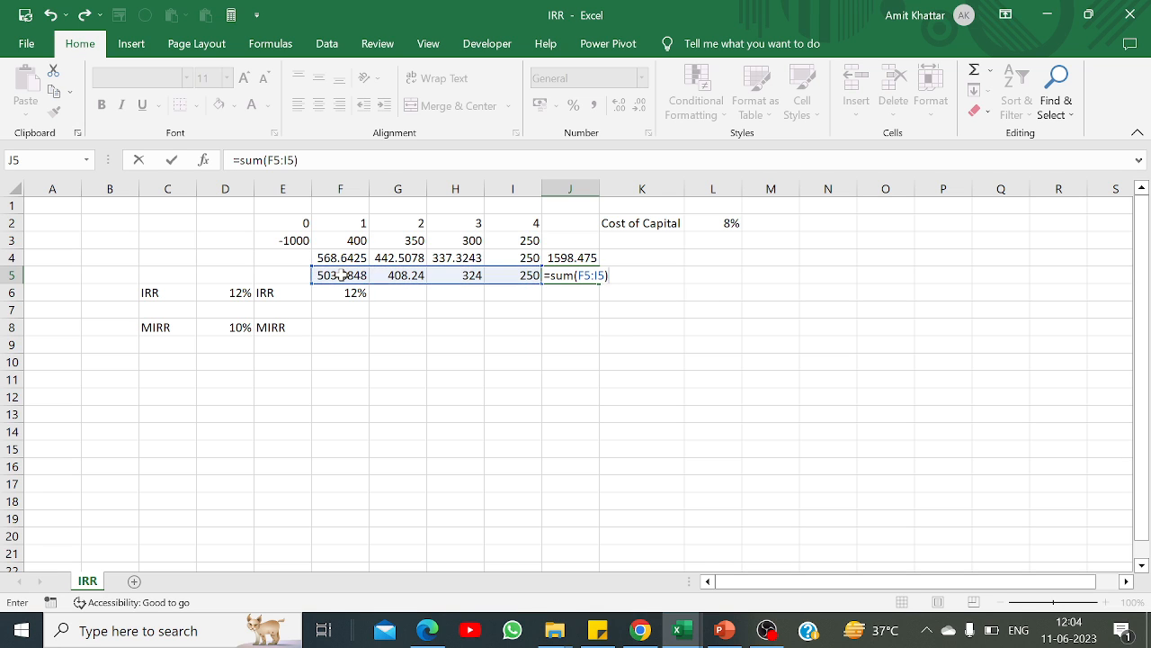
pyautogui.press('Return')
# Step: Recompute the MIRR in F8 with =RATE(4,0,E3,J5), dismissing the Windows Update notification
pyautogui.click(326, 329)
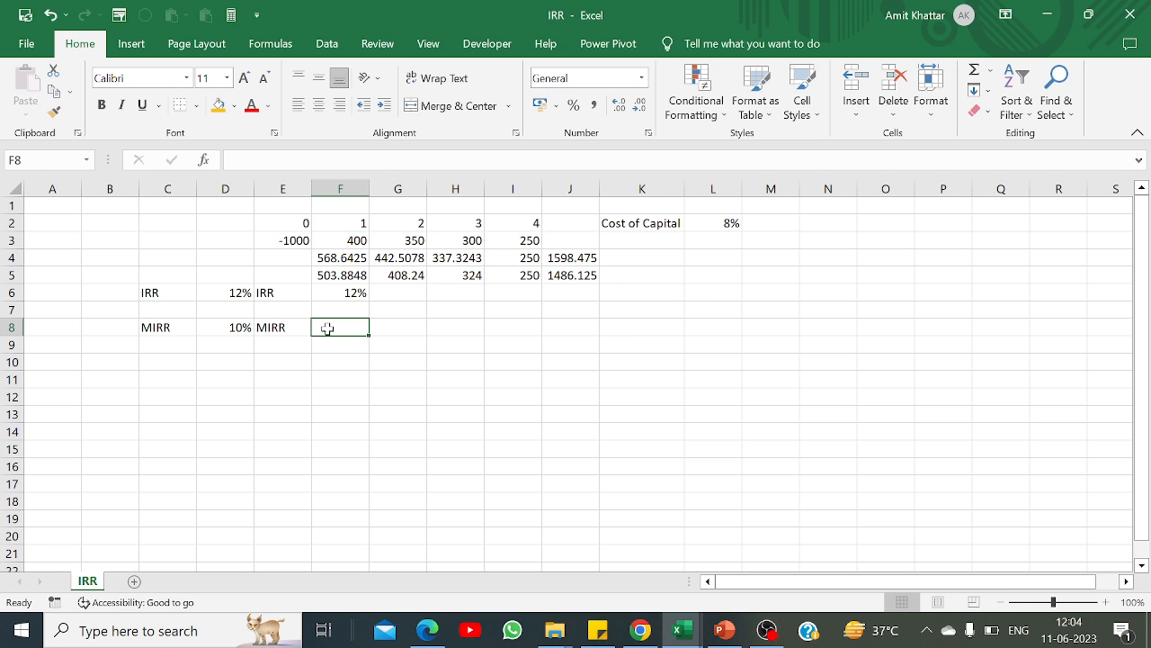
pyautogui.write('=r')
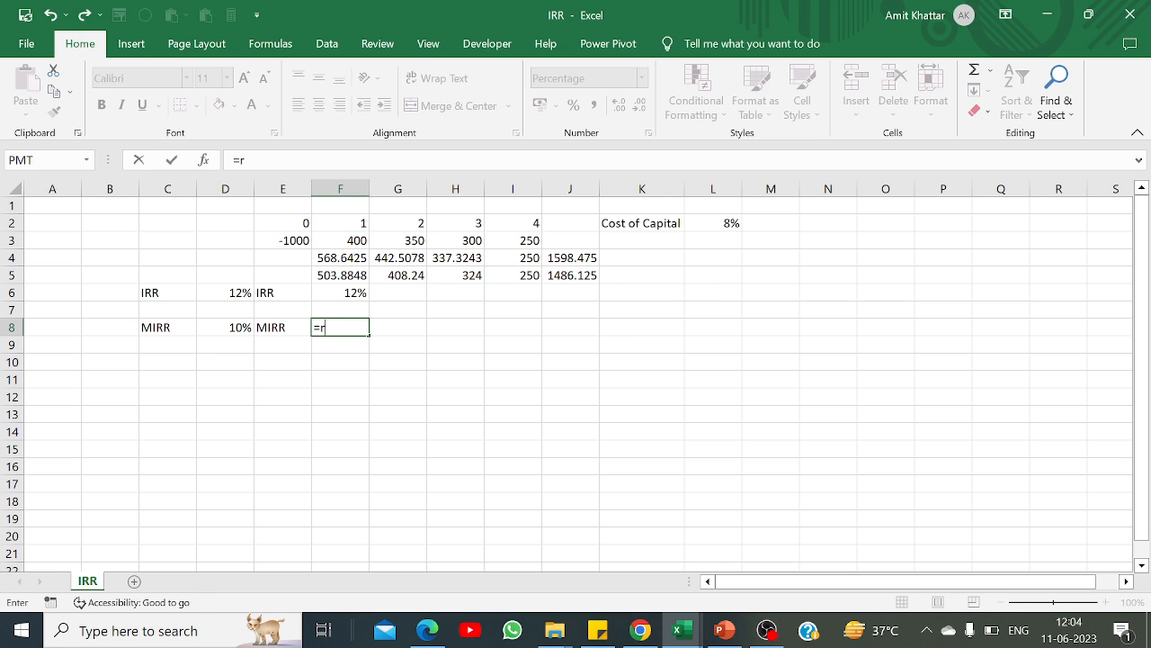
pyautogui.write('ate(')
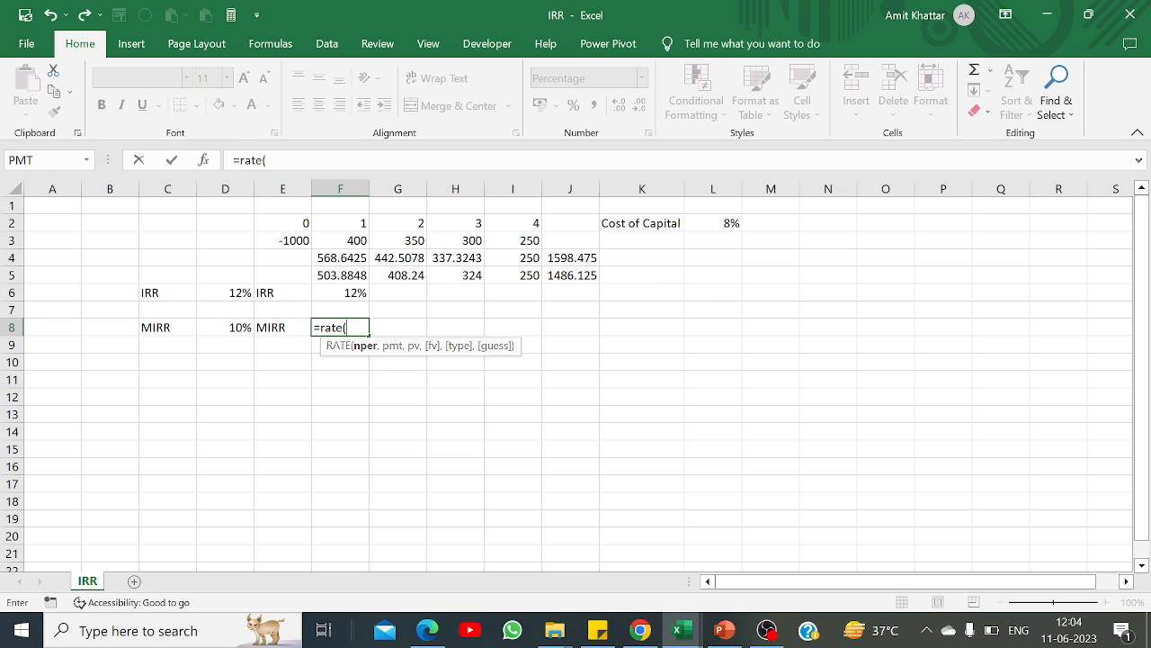
pyautogui.write('4,0,')
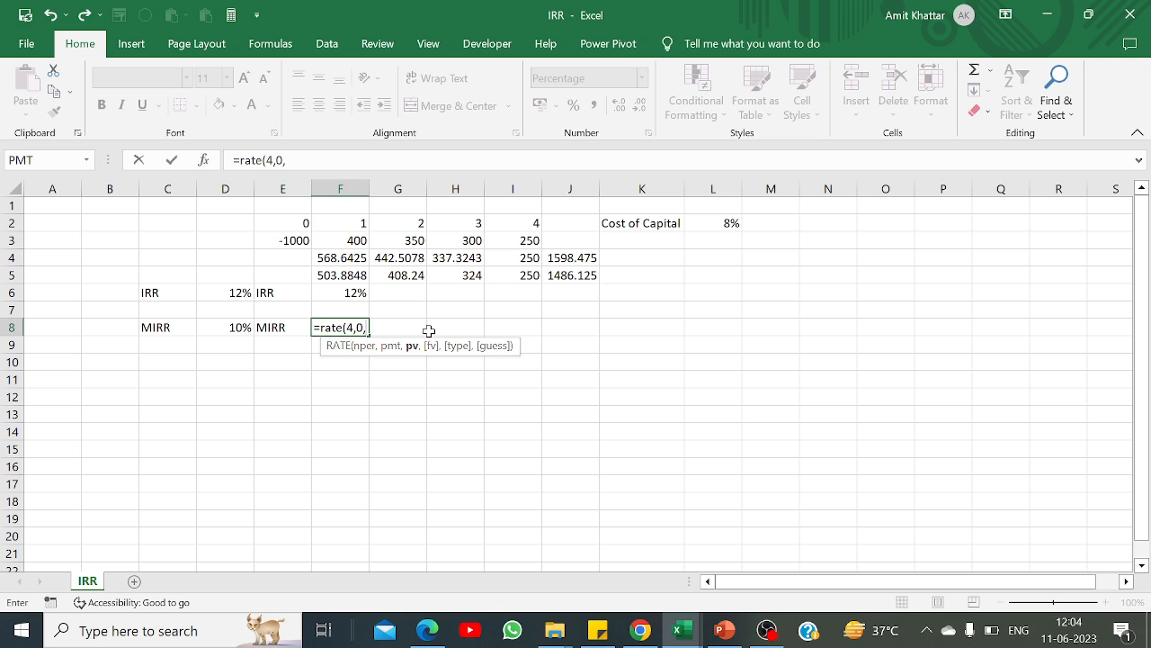
pyautogui.click(284, 240)
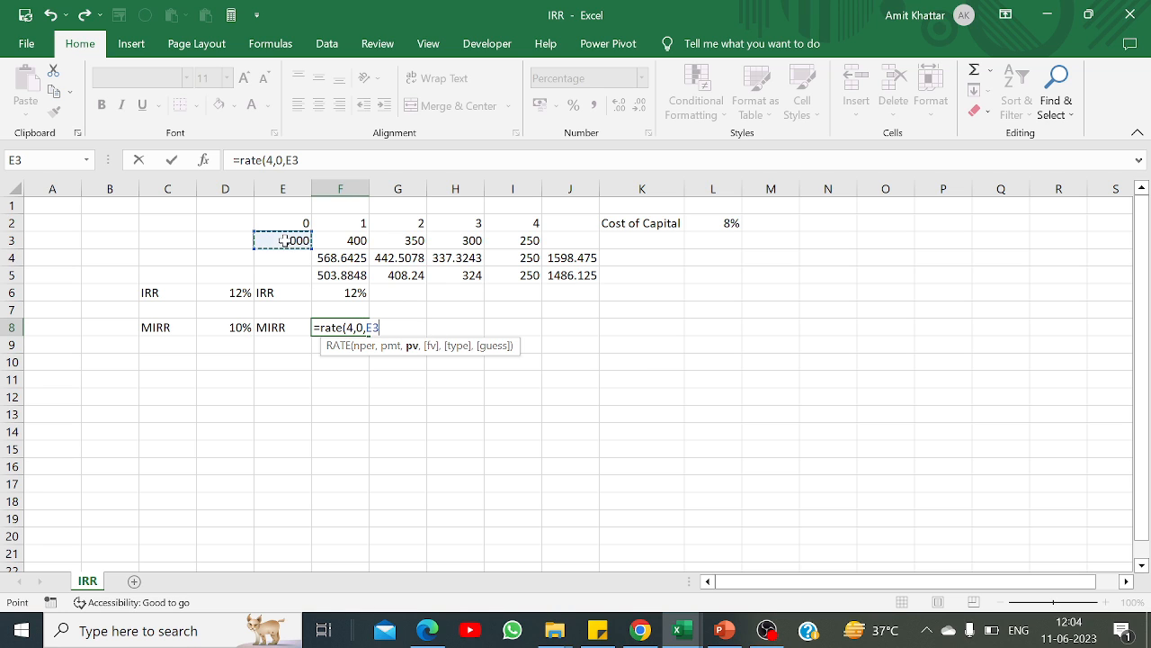
pyautogui.write(',')
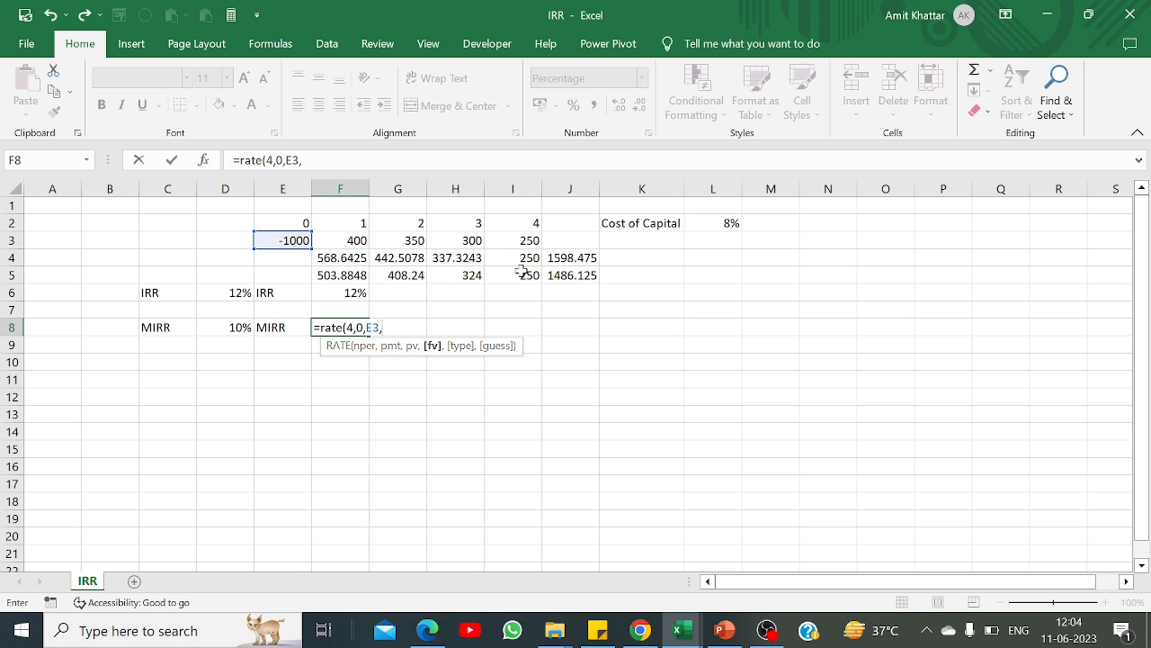
pyautogui.click(551, 274)
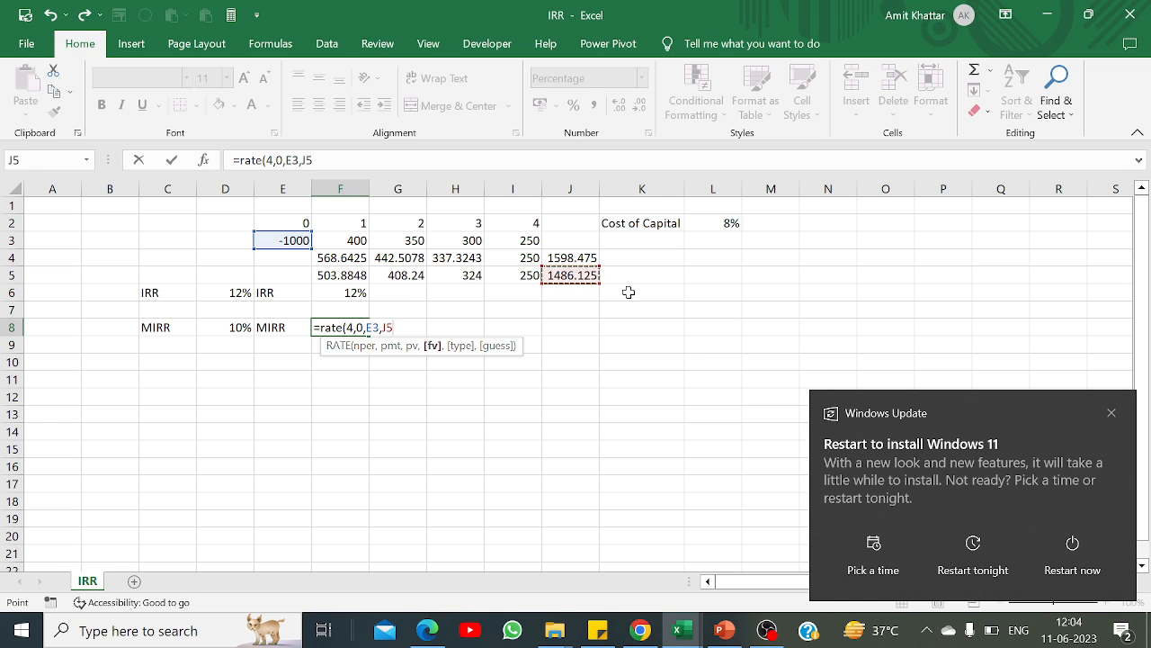
pyautogui.click(1113, 413)
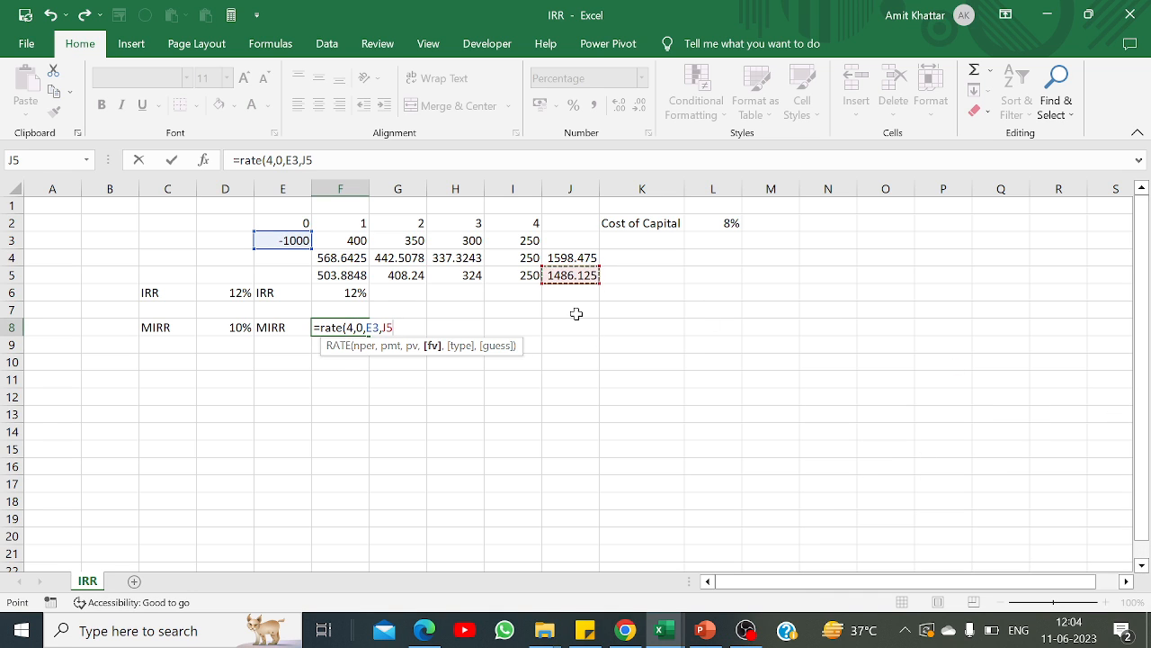
pyautogui.write(')')
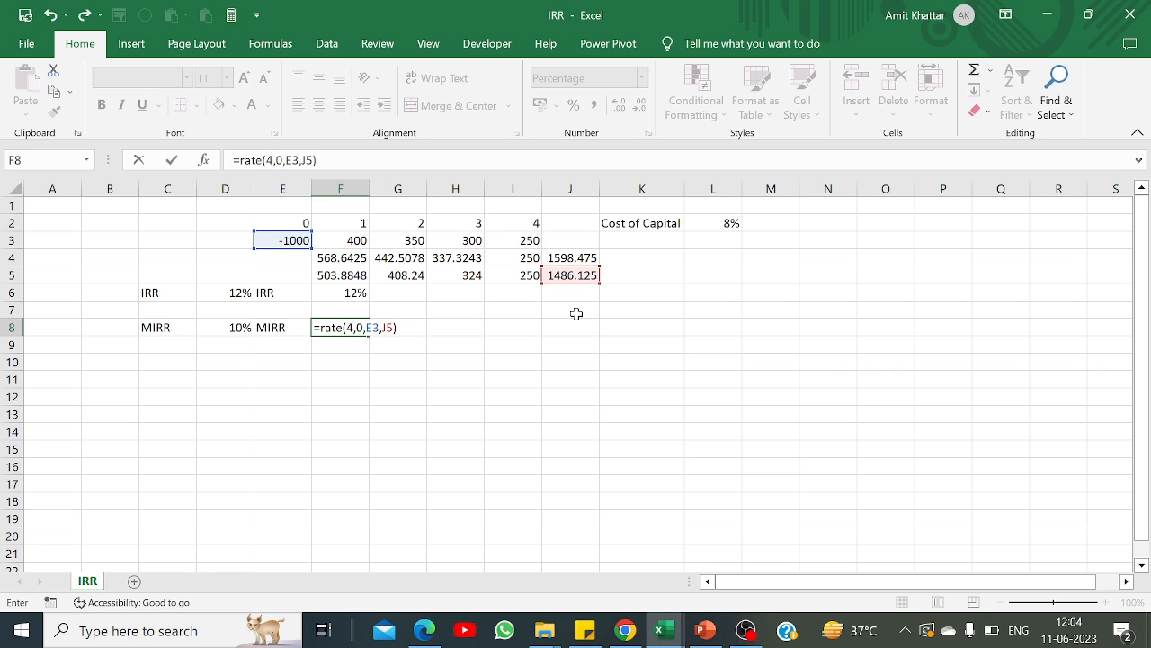
pyautogui.press('Return')
pyautogui.press('Up')
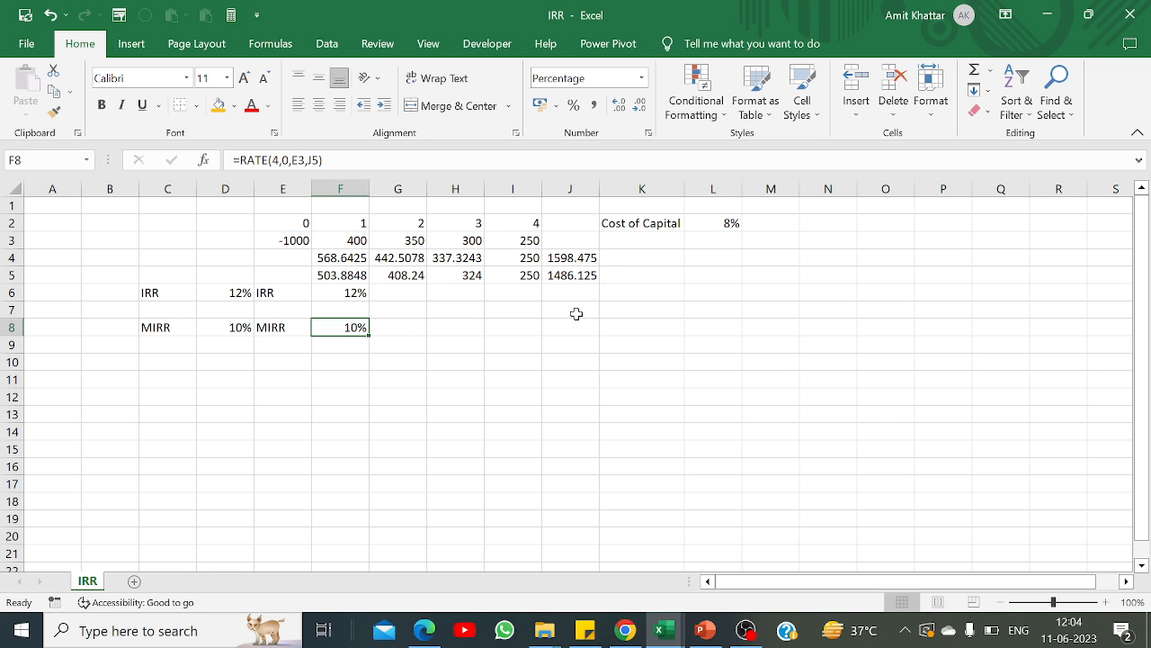